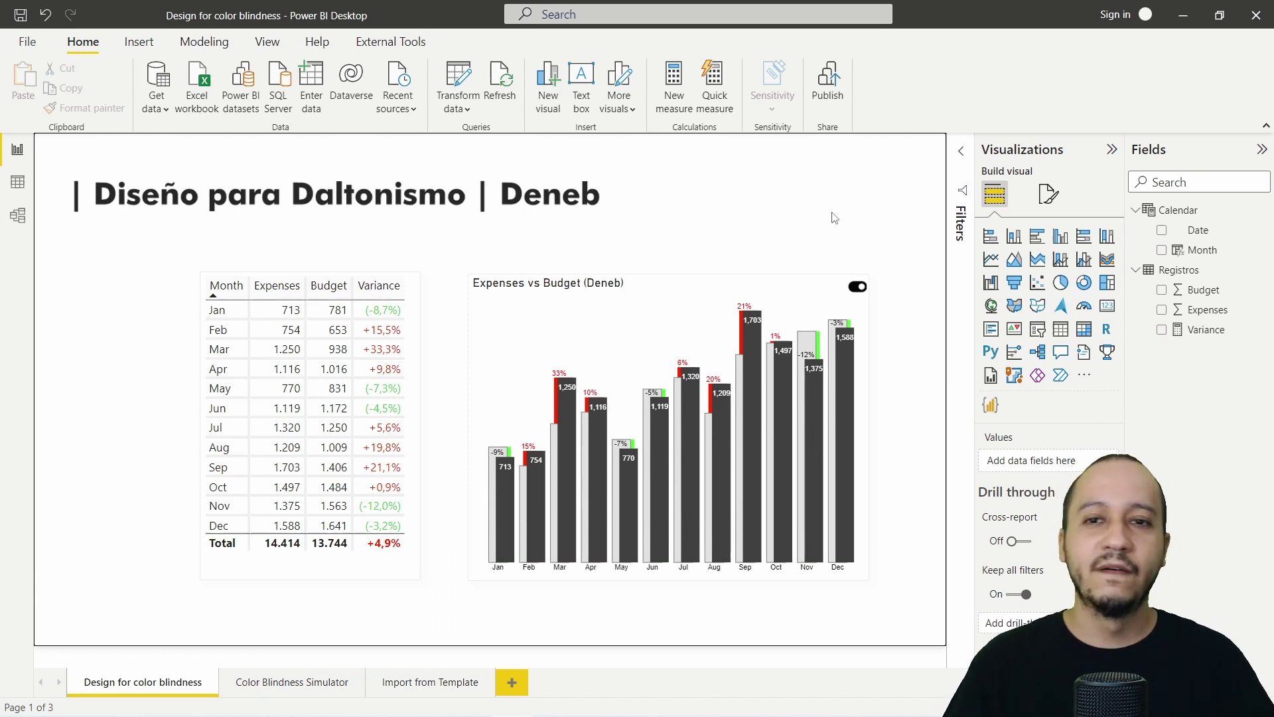
# Compare the greyscale pattern-fill version of the table and Expenses vs Budget chart with the colour version, ending on the colour version.
pyautogui.click(857, 287)
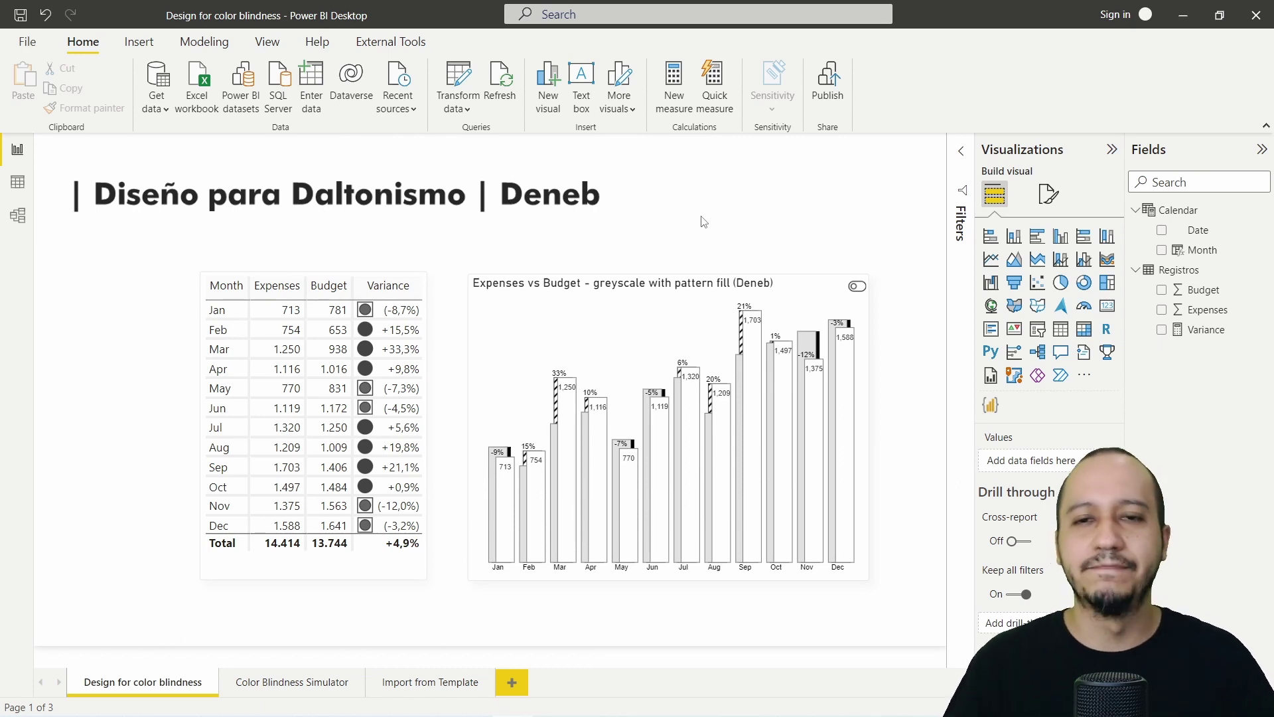
pyautogui.click(857, 286)
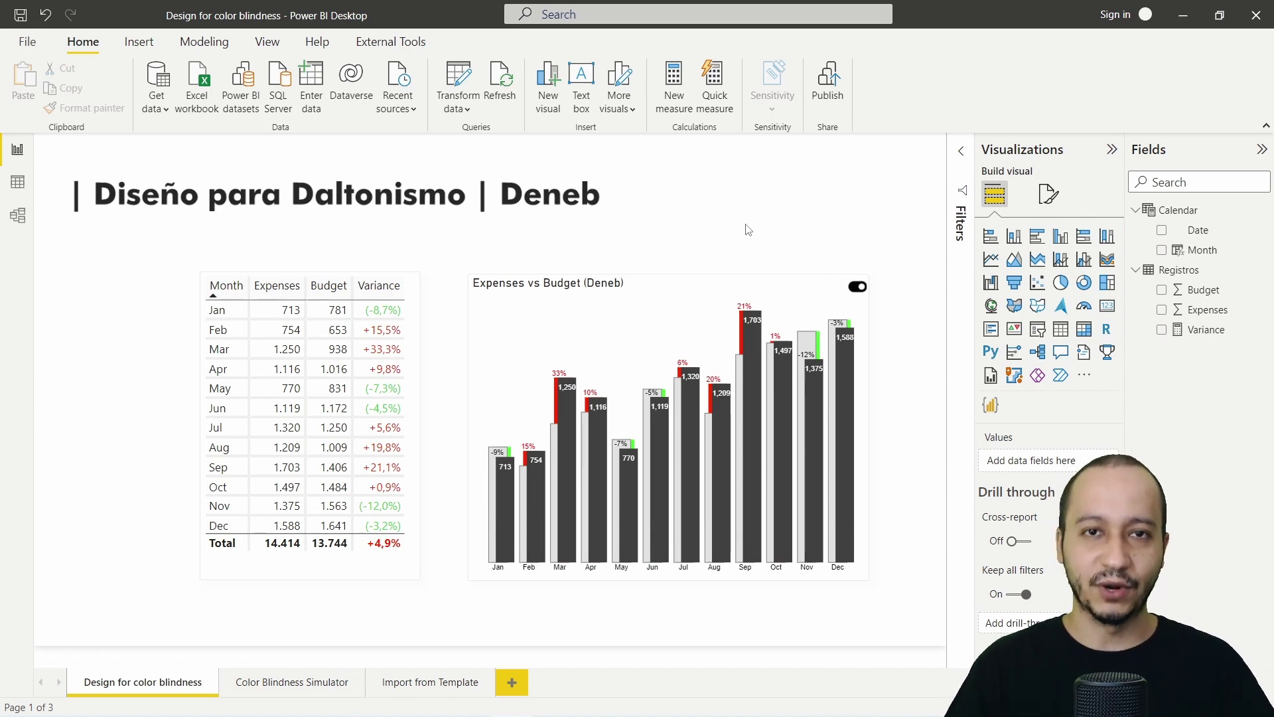
# Enlarge the Expenses vs Budget chart in focus mode and point out the red over-budget variances for September, July and March with red arrows.
pyautogui.click(807, 287)
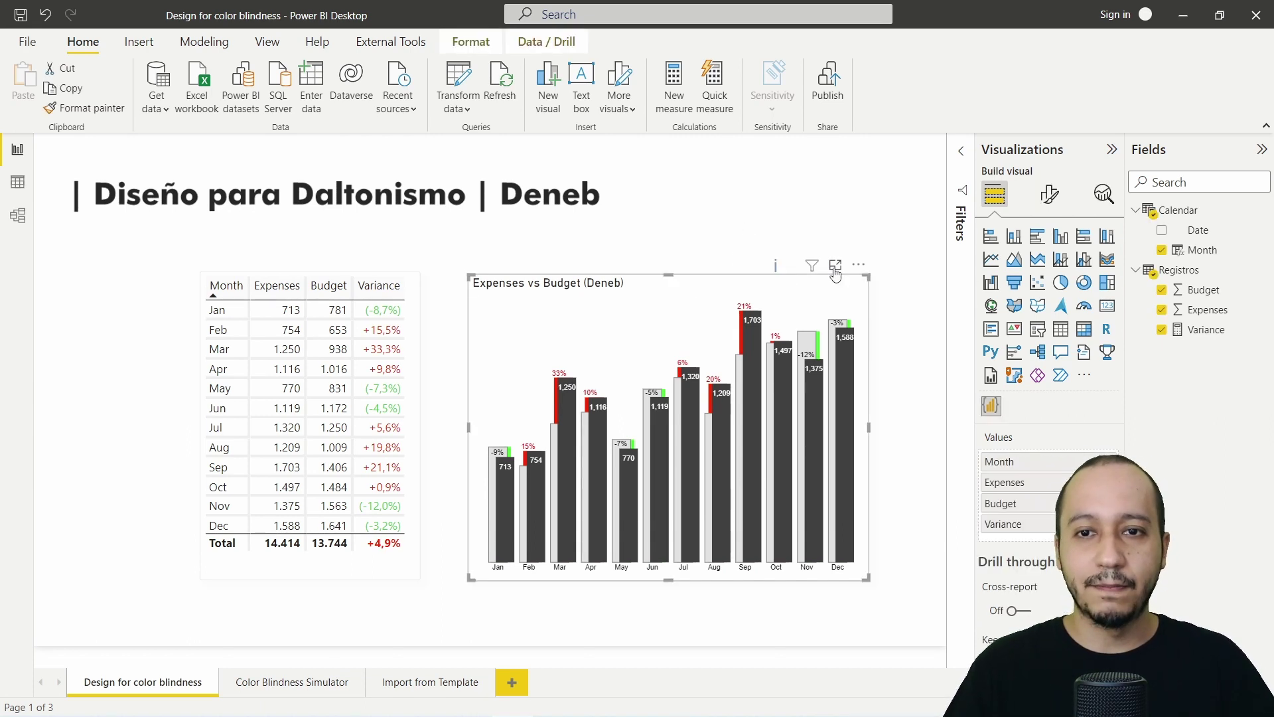
pyautogui.click(835, 268)
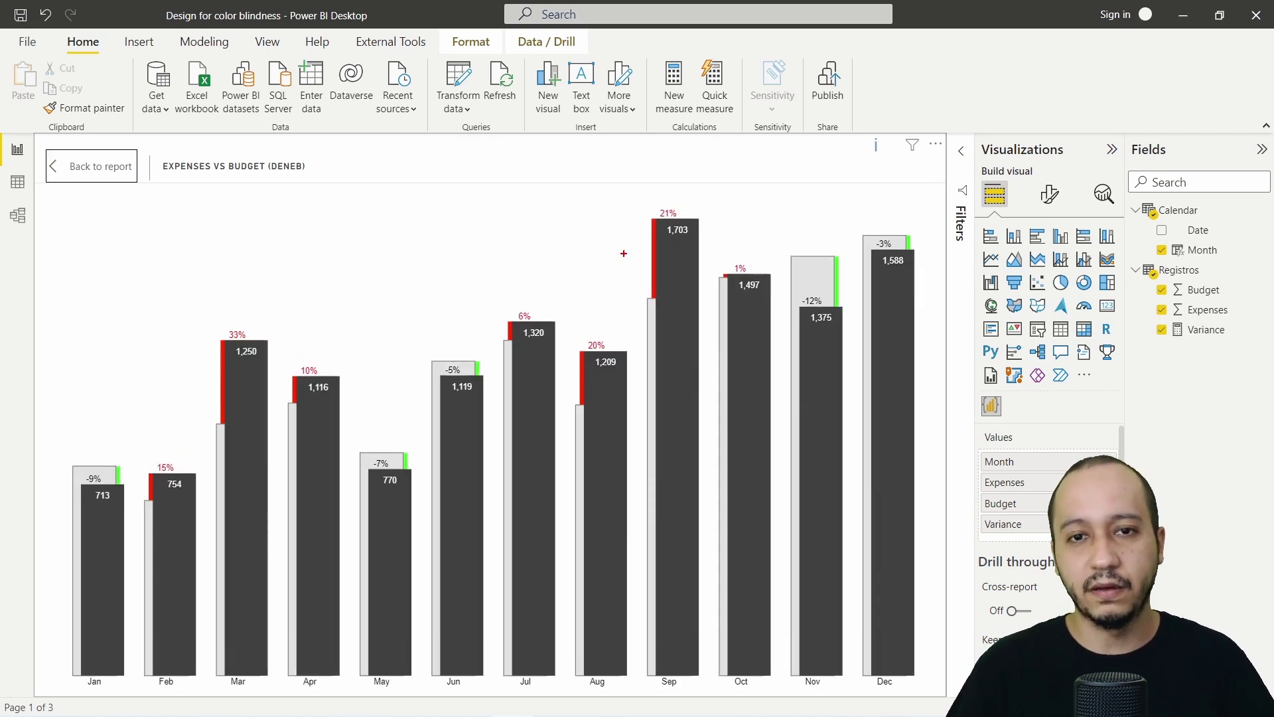
pyautogui.moveTo(639, 248); pyautogui.dragTo(565, 211)
pyautogui.moveTo(492, 321); pyautogui.dragTo(381, 234)
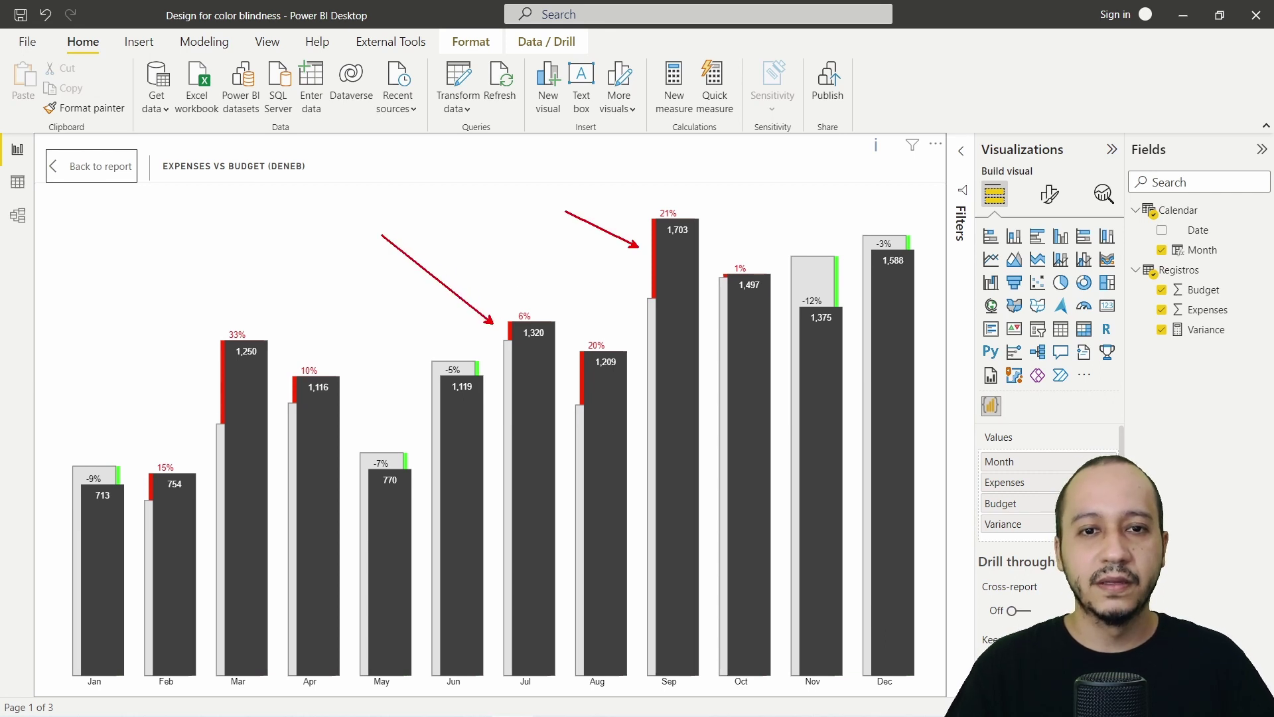
pyautogui.moveTo(206, 364); pyautogui.dragTo(155, 288)
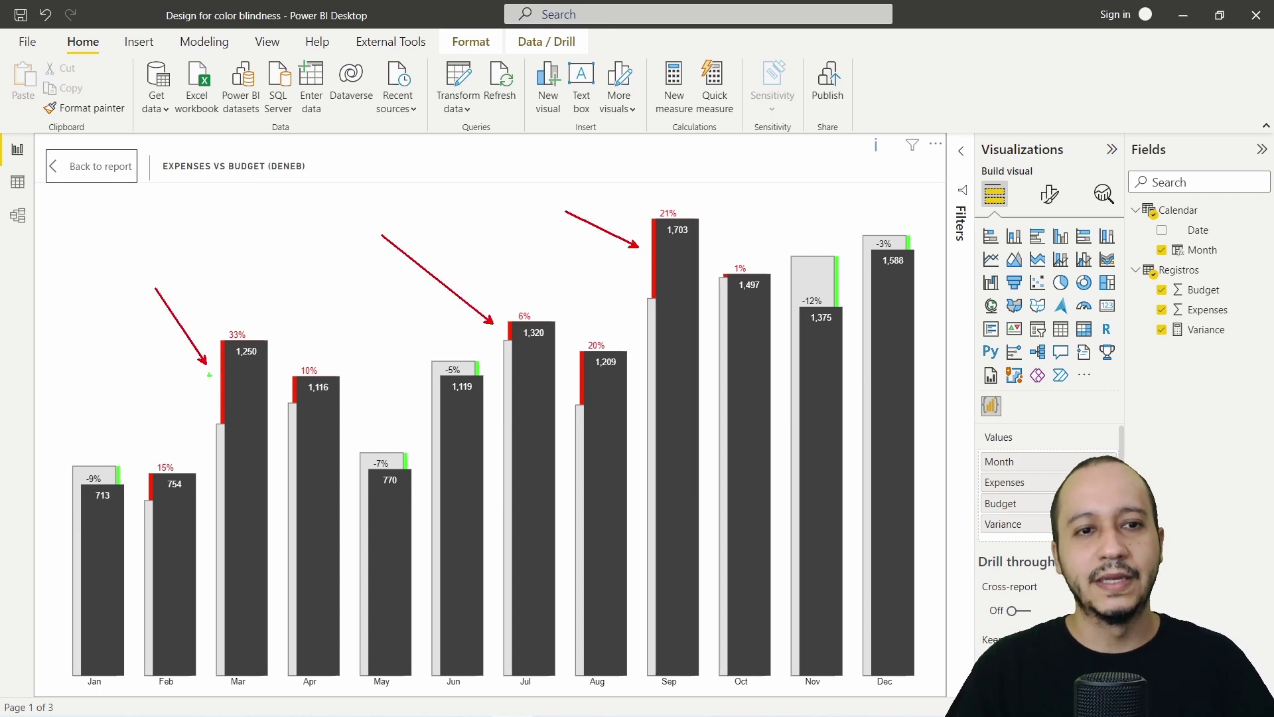
# Point out the green variances for January, May, June, November and December with green arrows, clear the arrows and return to the report.
pyautogui.moveTo(128, 459); pyautogui.dragTo(151, 394)
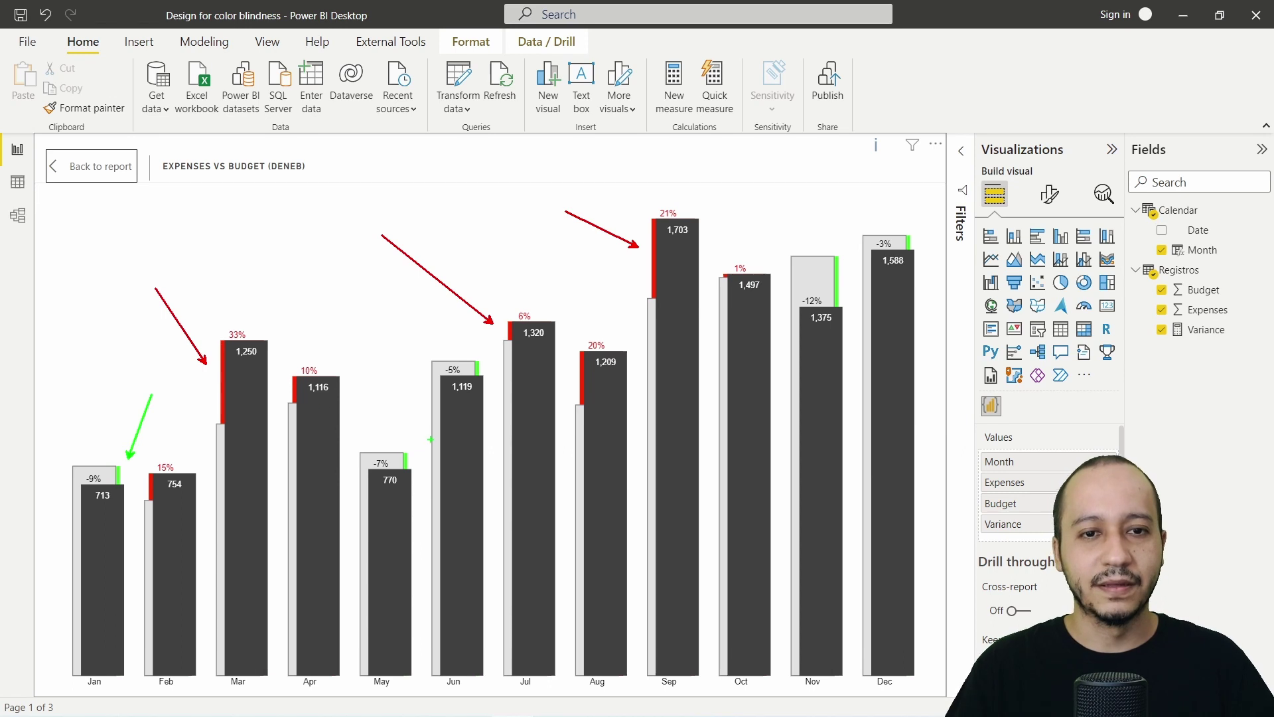
pyautogui.moveTo(404, 435); pyautogui.dragTo(360, 338)
pyautogui.moveTo(478, 346); pyautogui.dragTo(397, 276)
pyautogui.moveTo(834, 248); pyautogui.dragTo(785, 174)
pyautogui.moveTo(895, 213); pyautogui.dragTo(857, 170)
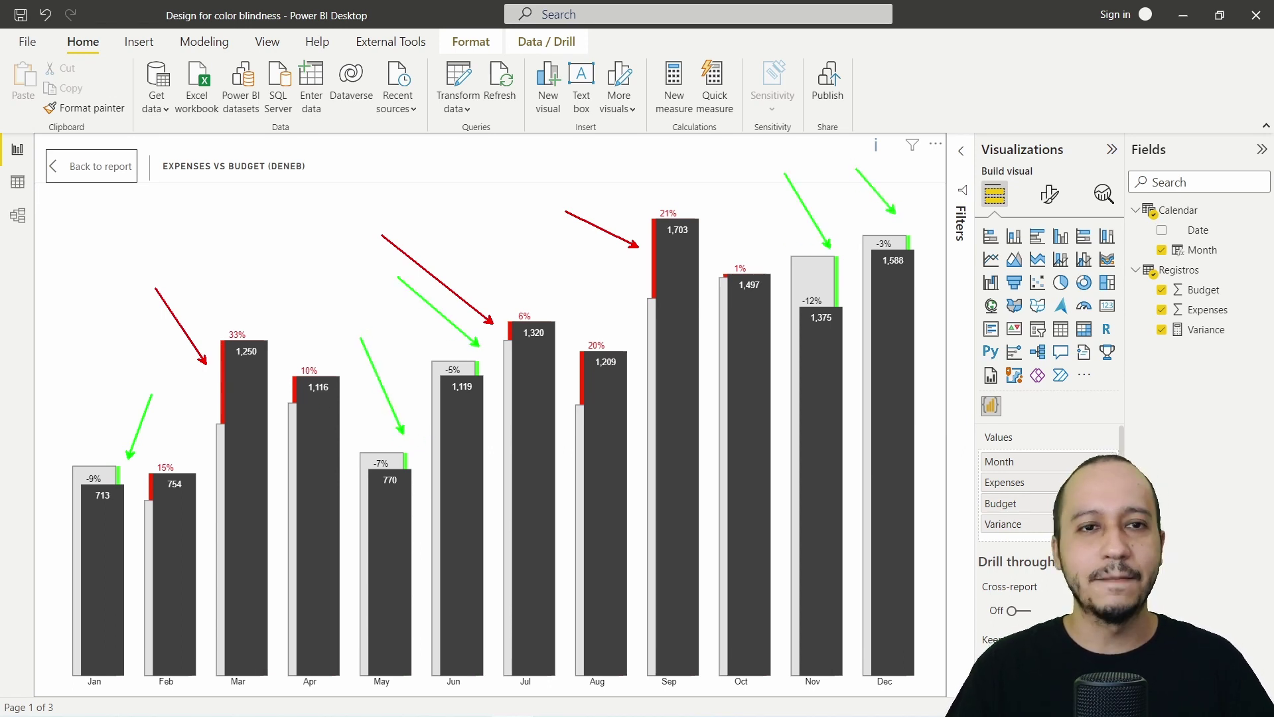
pyautogui.press('Escape')
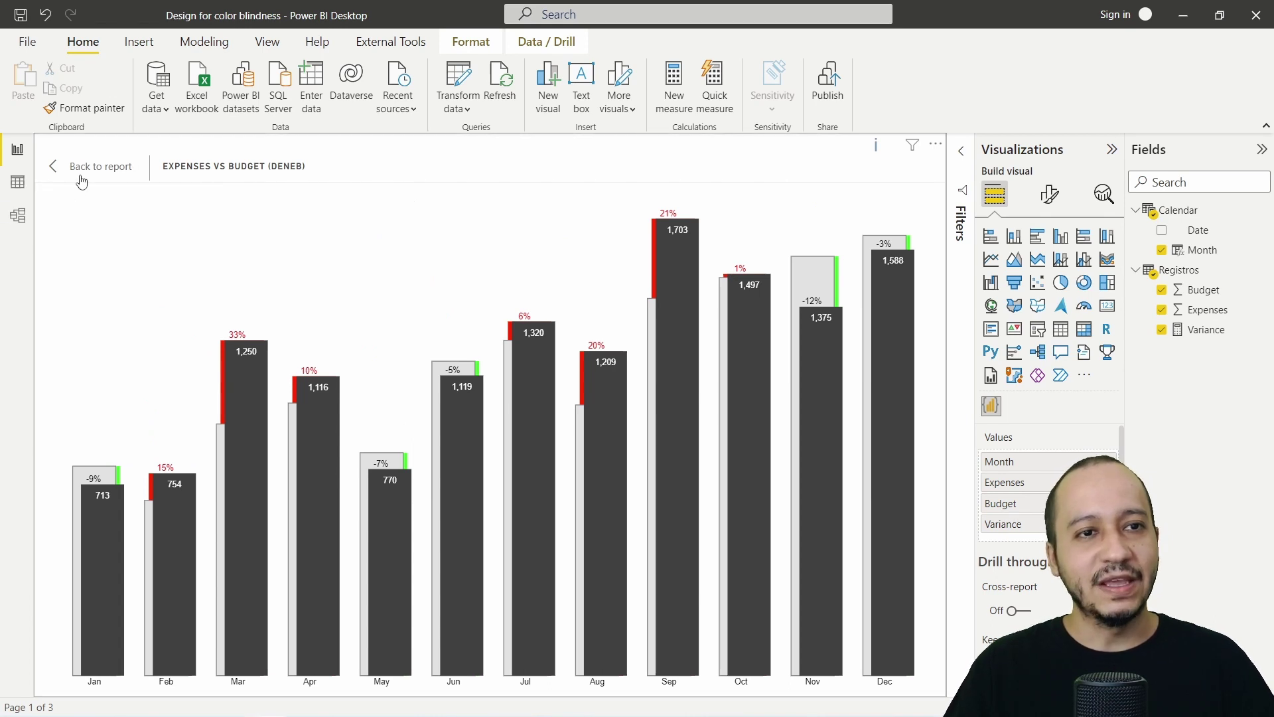
pyautogui.click(109, 182)
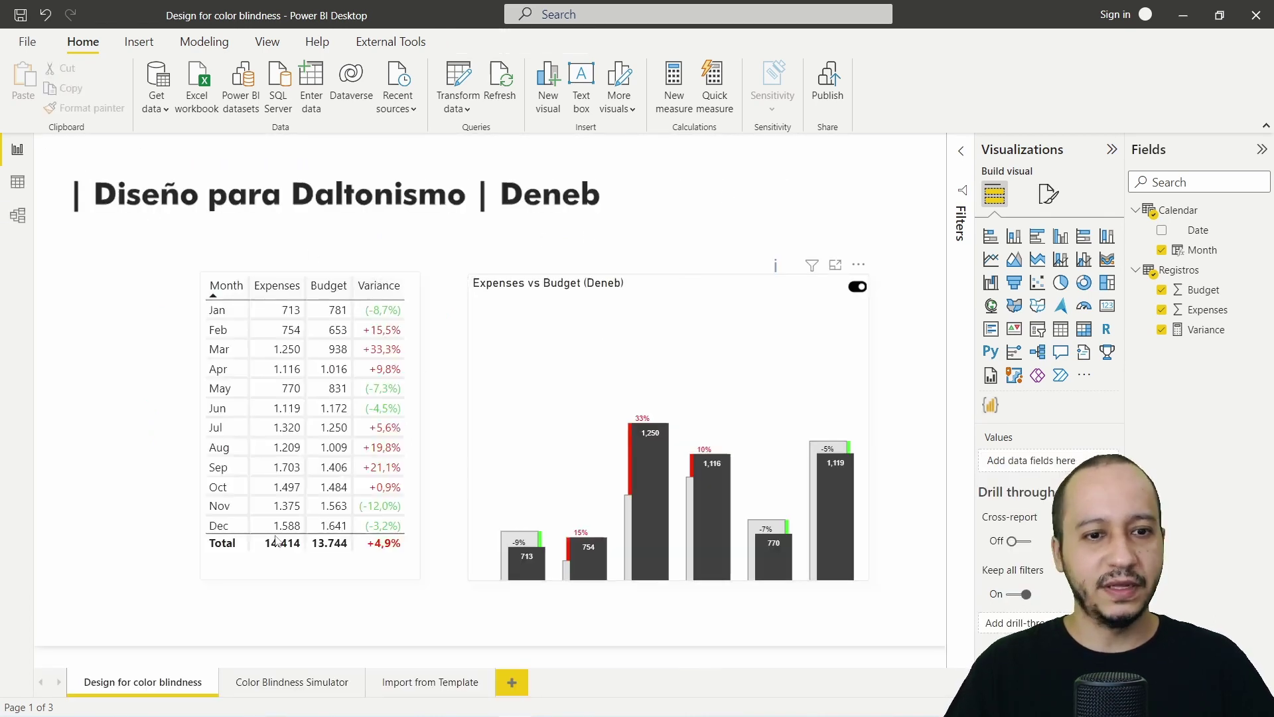
# Open the Color Blindness Simulator page and enlarge the Dichromacy - Protanopia chart in focus mode.
pyautogui.click(307, 652)
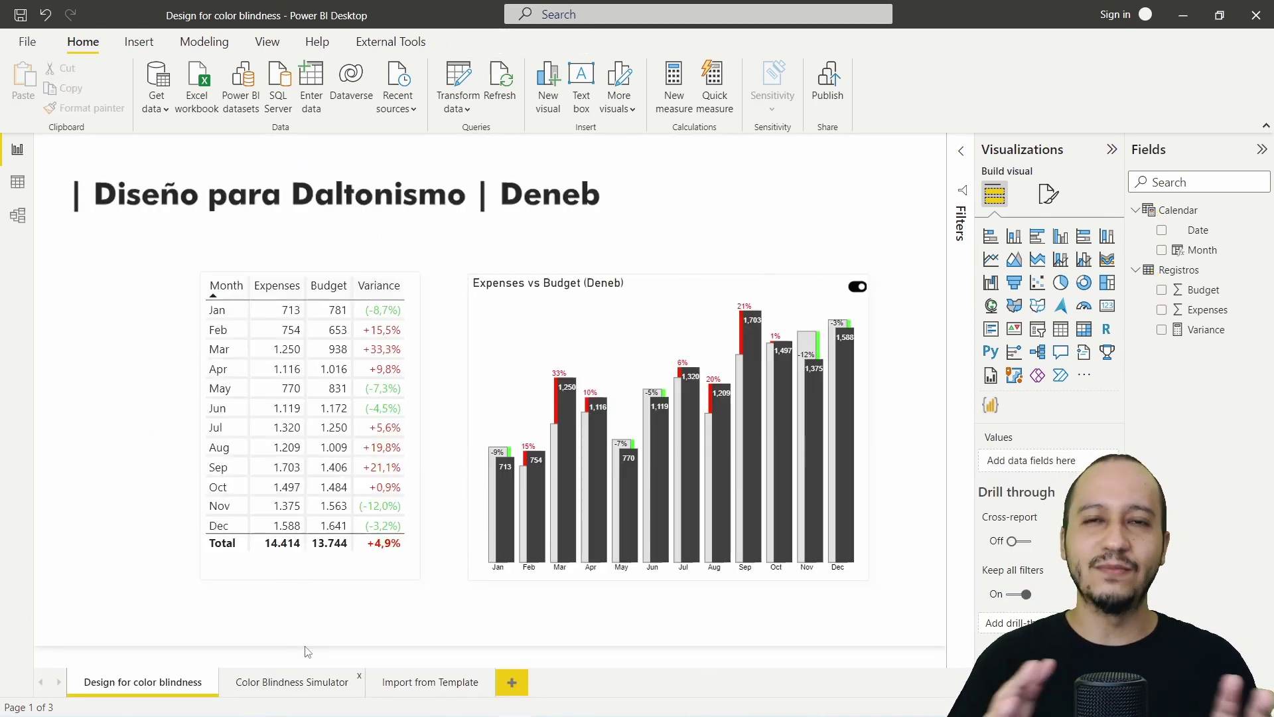
pyautogui.hotkey('ctrl', 'pagedown')
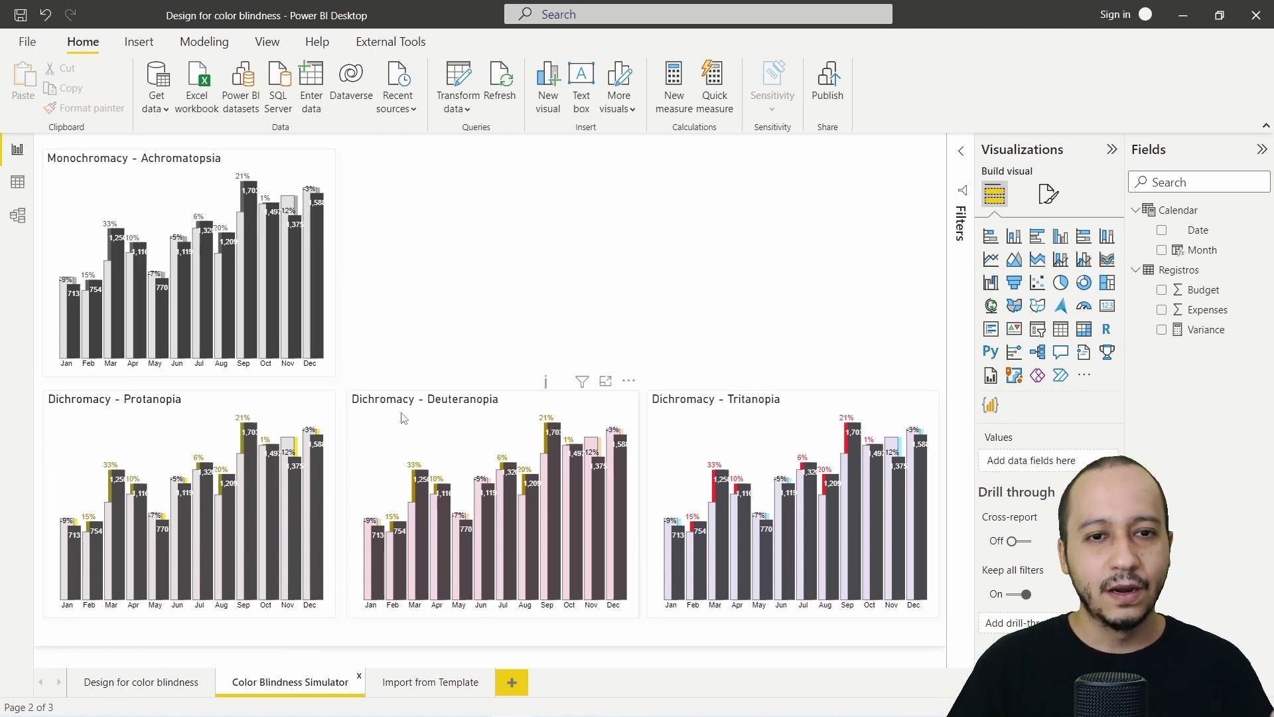
pyautogui.click(297, 396)
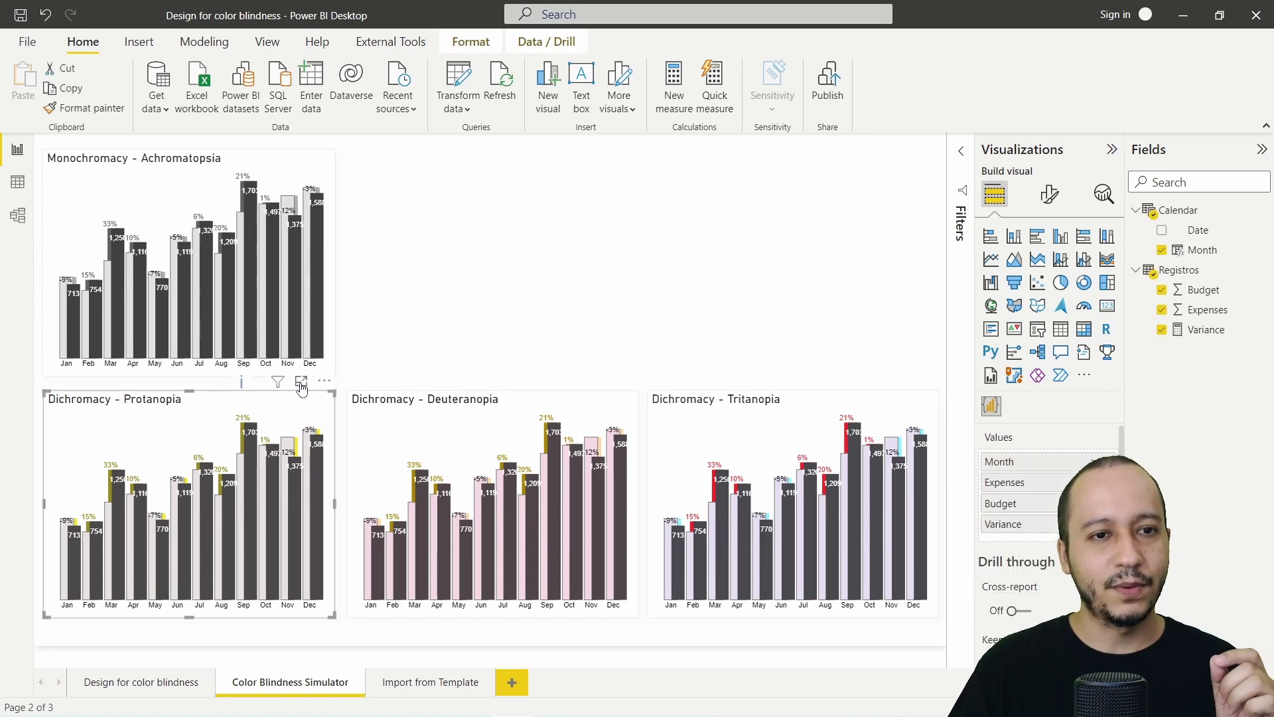
pyautogui.click(301, 381)
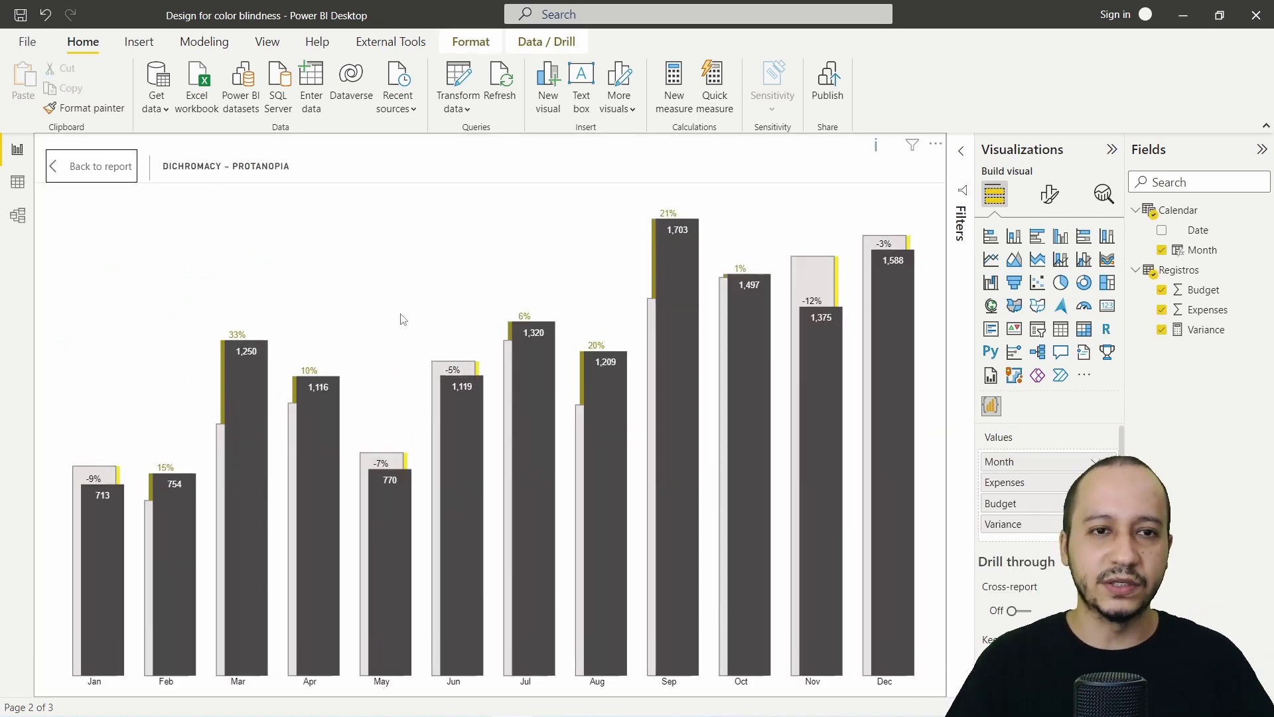
# Mark the July, September and March variances with red arrows and January, May, June and November with green ones, then return to the report page.
pyautogui.moveTo(504, 304); pyautogui.dragTo(447, 231)
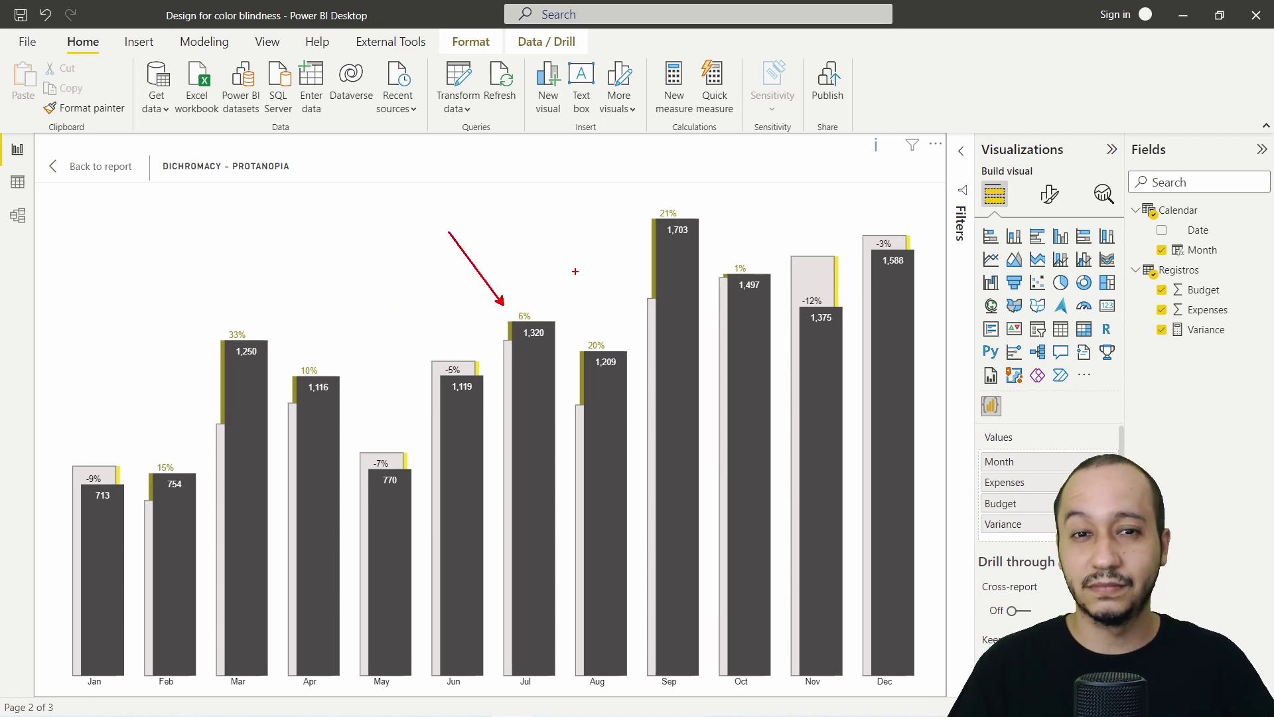
pyautogui.moveTo(627, 239); pyautogui.dragTo(569, 169)
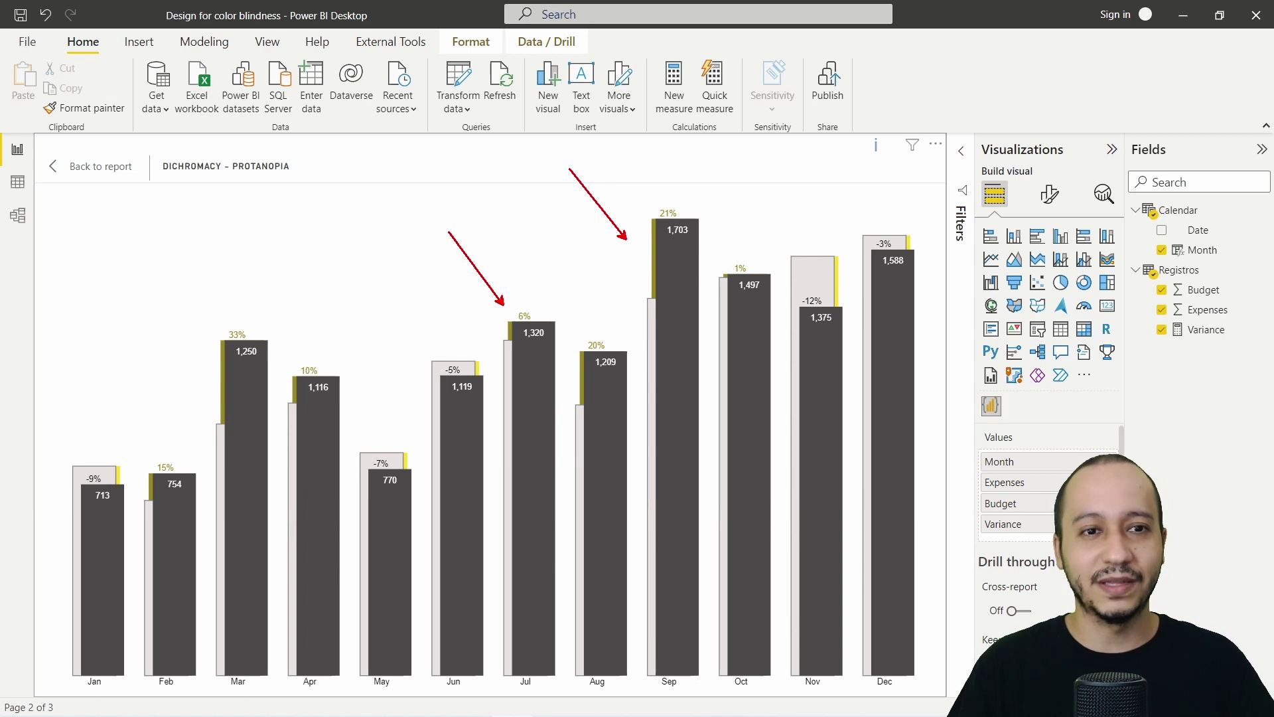
pyautogui.moveTo(201, 369); pyautogui.dragTo(137, 272)
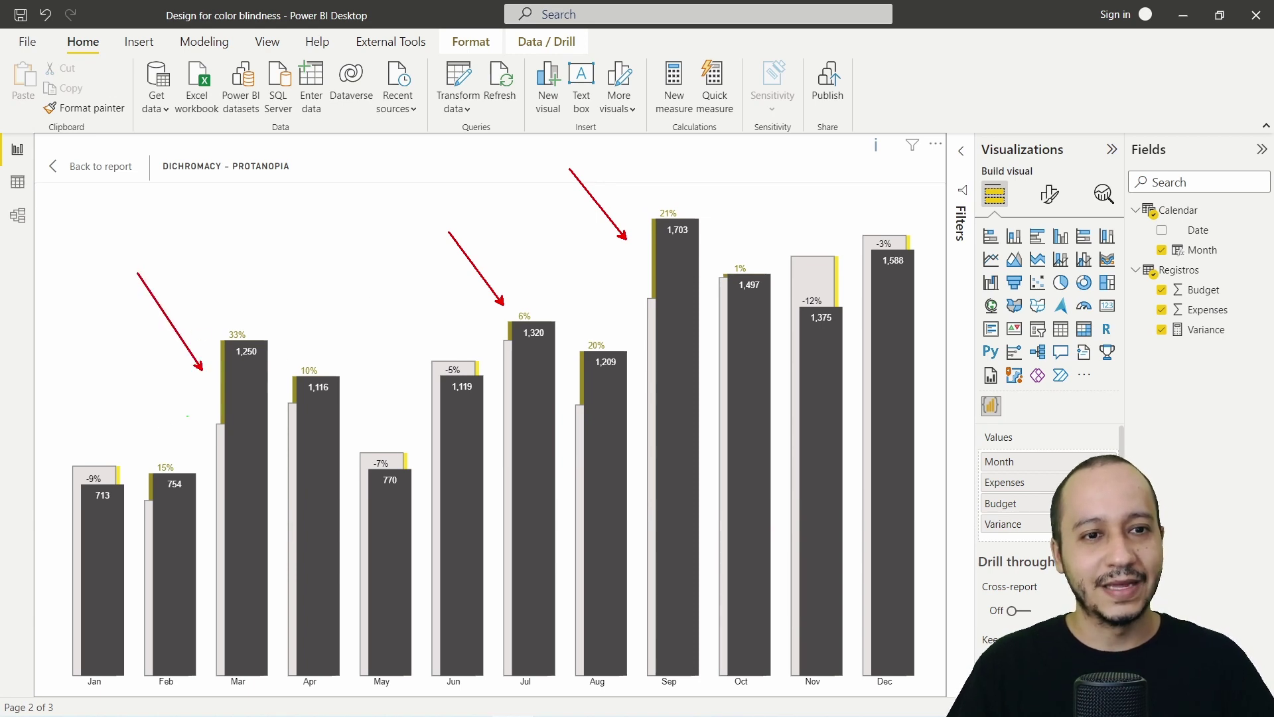
pyautogui.moveTo(122, 453); pyautogui.dragTo(151, 387)
pyautogui.moveTo(407, 440); pyautogui.dragTo(410, 350)
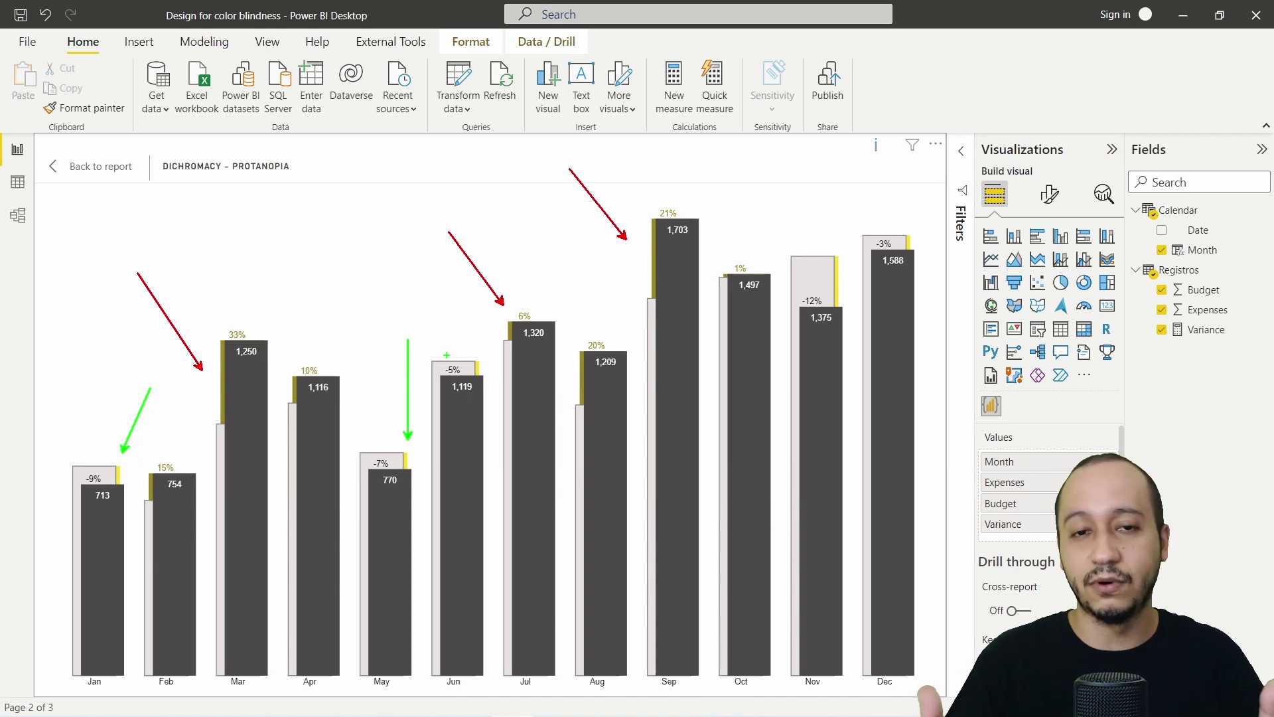
pyautogui.moveTo(473, 342); pyautogui.dragTo(423, 253)
pyautogui.moveTo(830, 239); pyautogui.dragTo(785, 181)
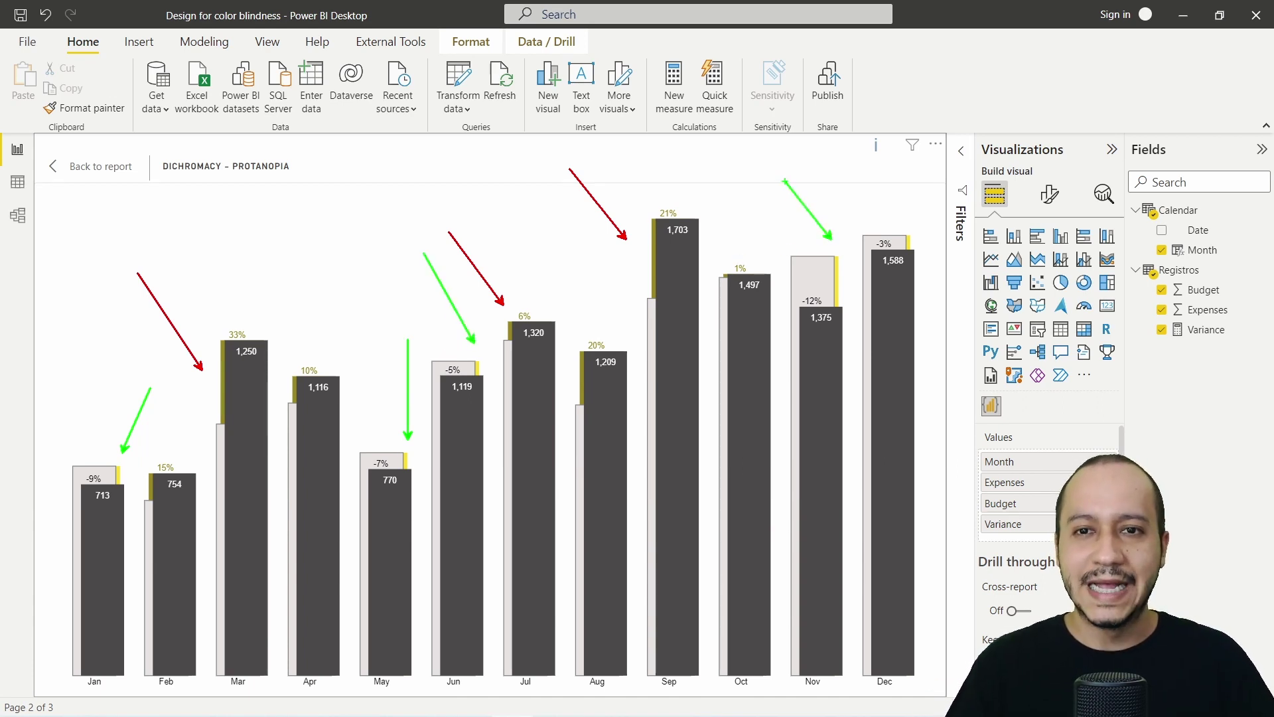
pyautogui.press('Escape')
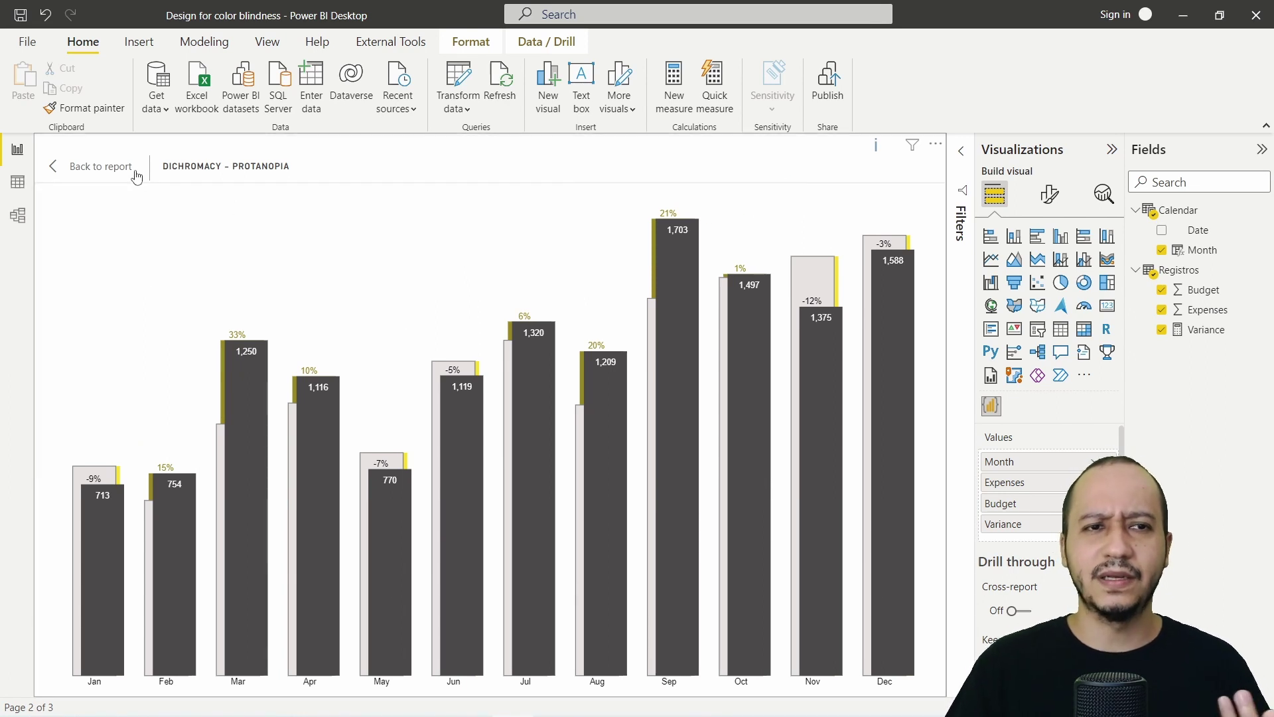
pyautogui.press('Escape')
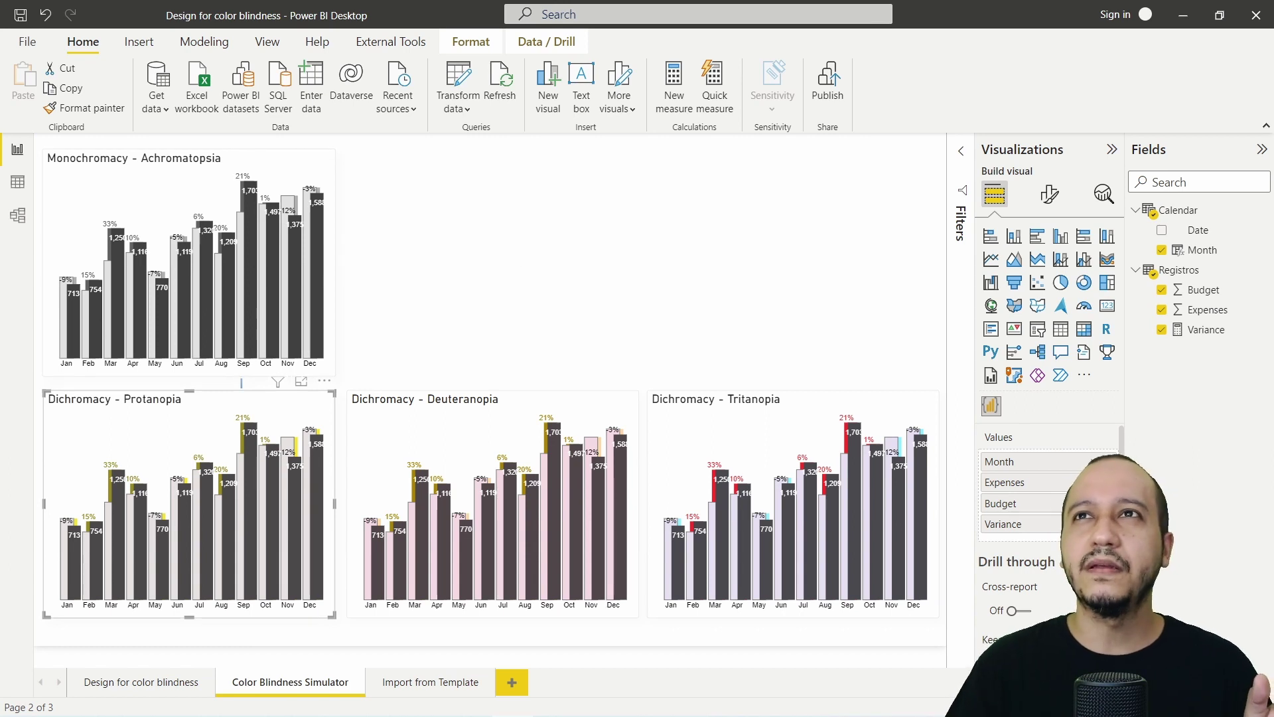
# Switch to the Chrome browser and show the Color Blindness Simulator section of the ColorHexa page for #45ff2f.
pyautogui.hotkey('alt', 'Tab')
pyautogui.moveTo(163, 44); pyautogui.dragTo(527, 63)
pyautogui.click(607, 63)
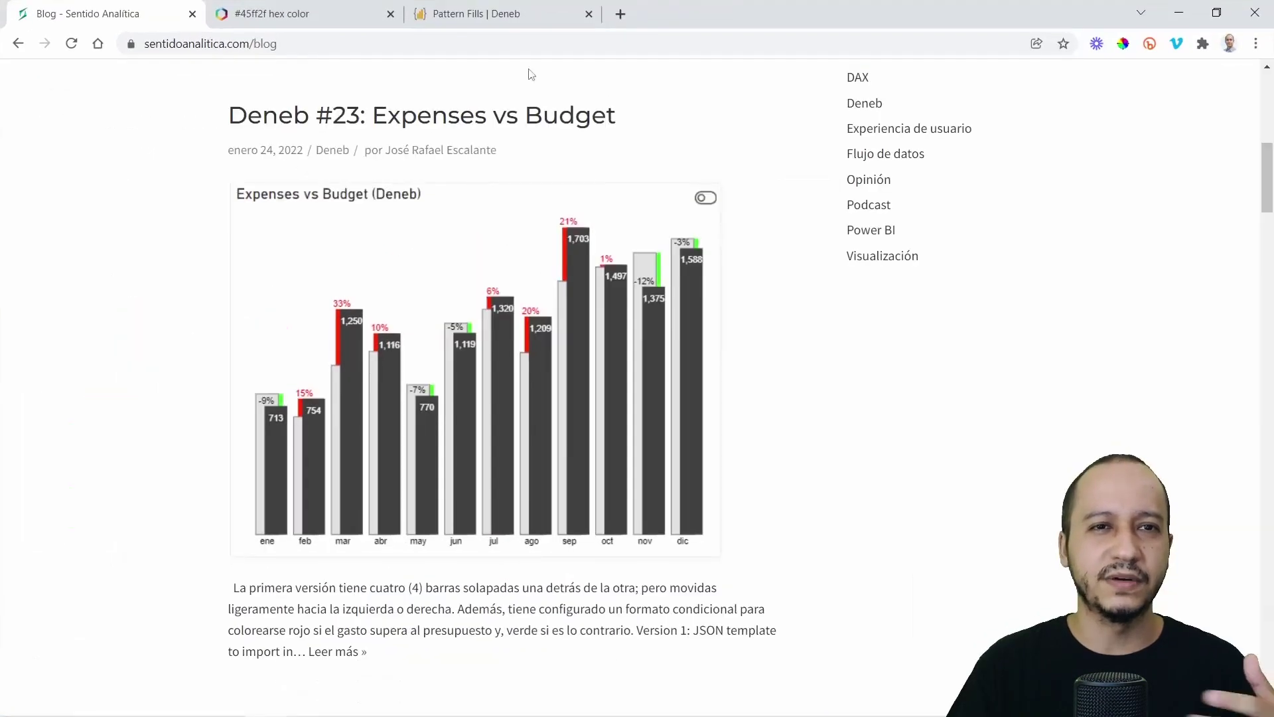
pyautogui.click(317, 6)
pyautogui.scroll(-3, 199, 307)
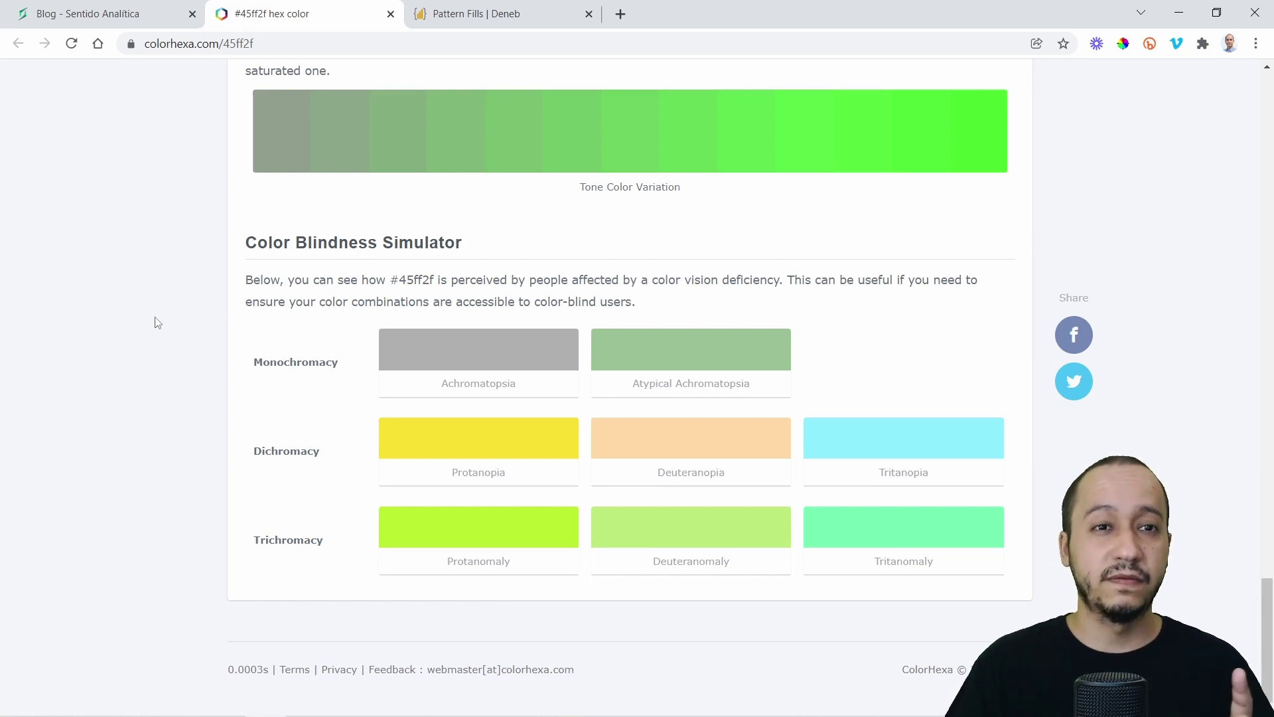
# Review the #45ff2f colour information, frame the simulator's Dichromacy row with a red rectangle and clear the frame.
pyautogui.scroll(20, 224, 221)
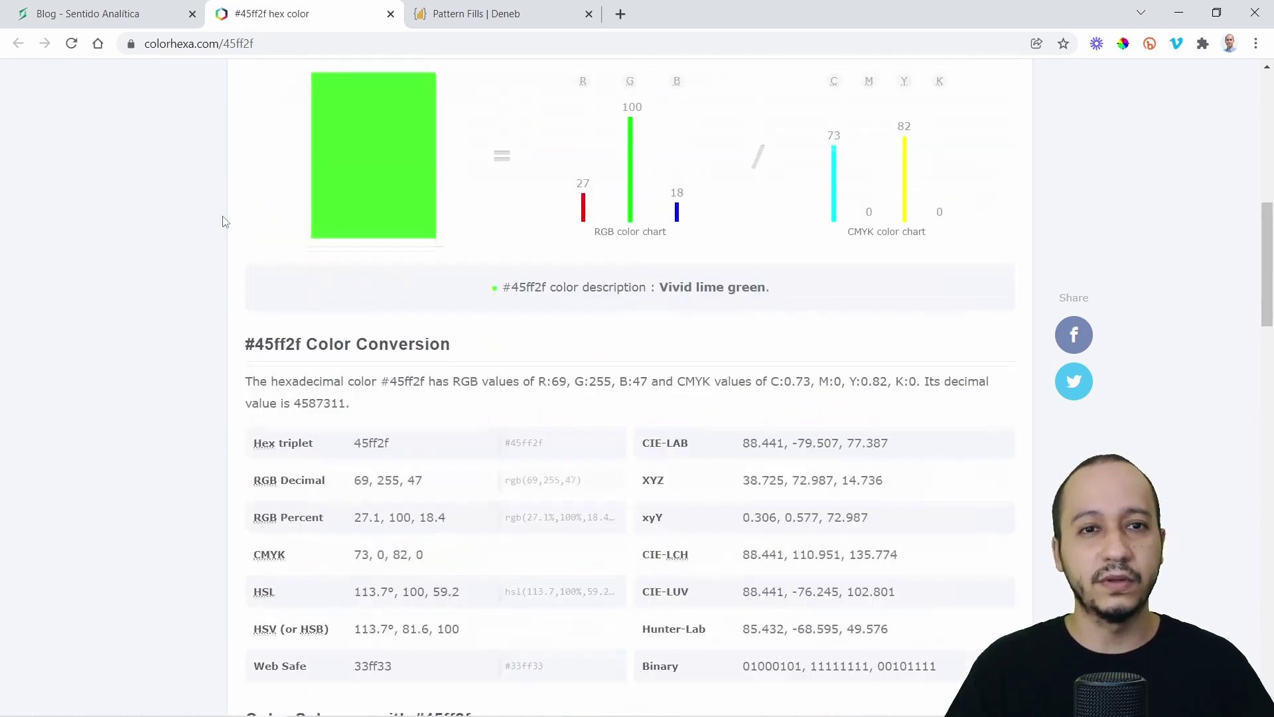
pyautogui.scroll(-15, 195, 336)
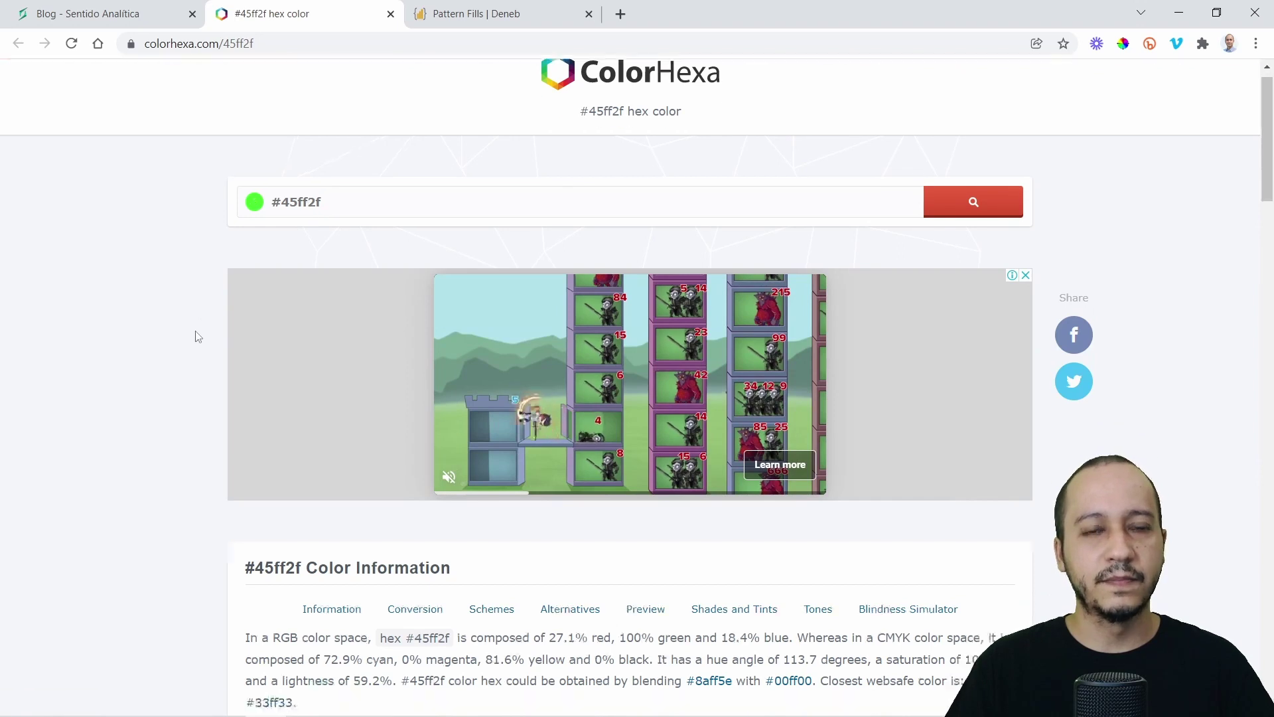
pyautogui.scroll(-7, 197, 336)
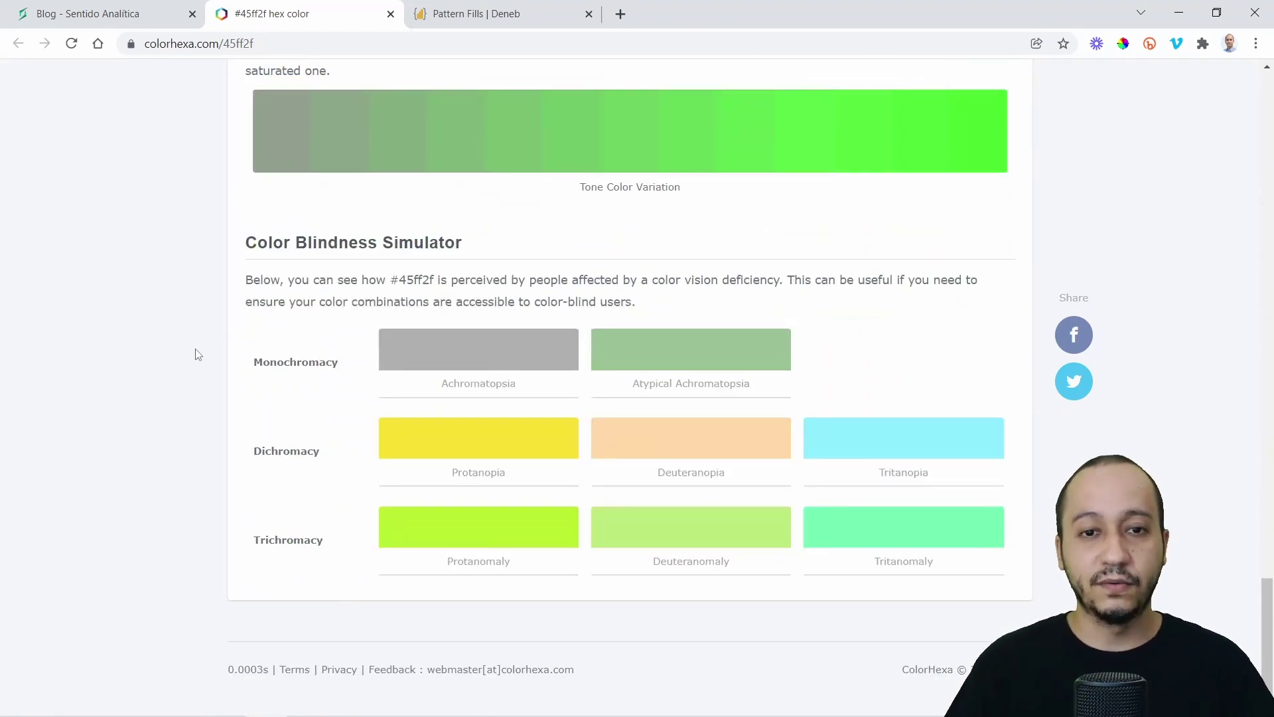
pyautogui.moveTo(231, 402); pyautogui.dragTo(1028, 476)
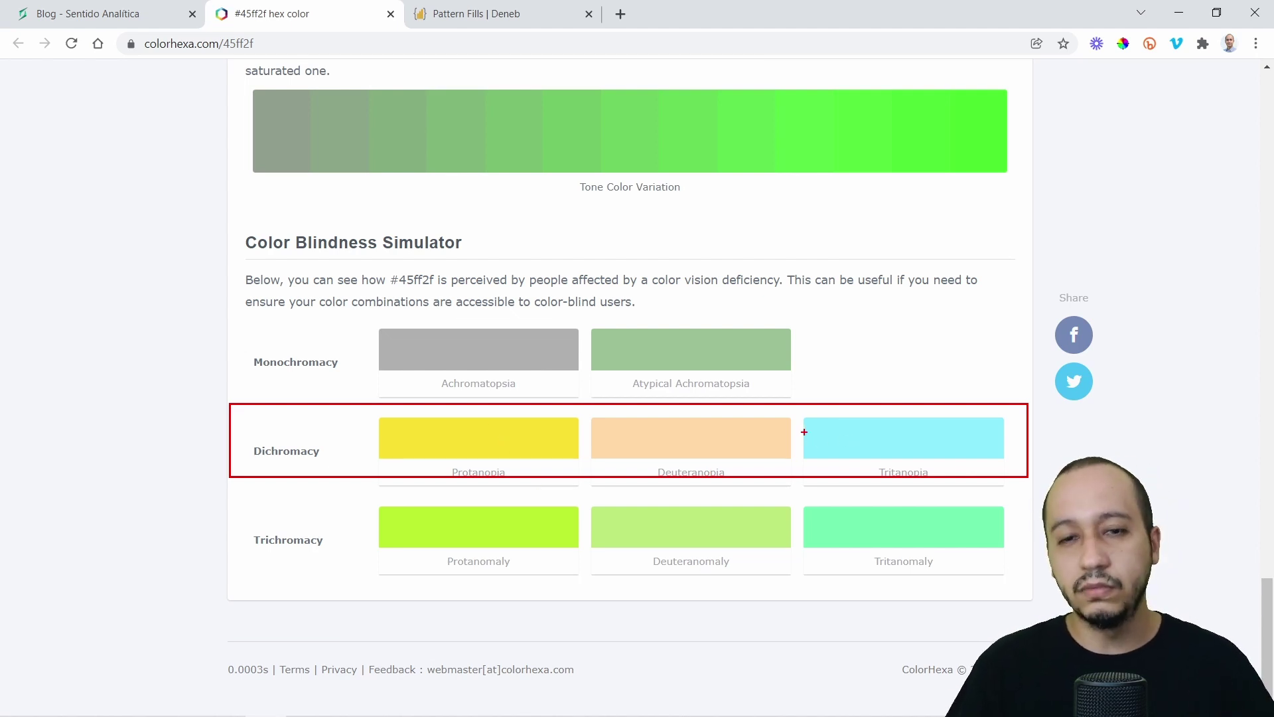
pyautogui.press('Escape')
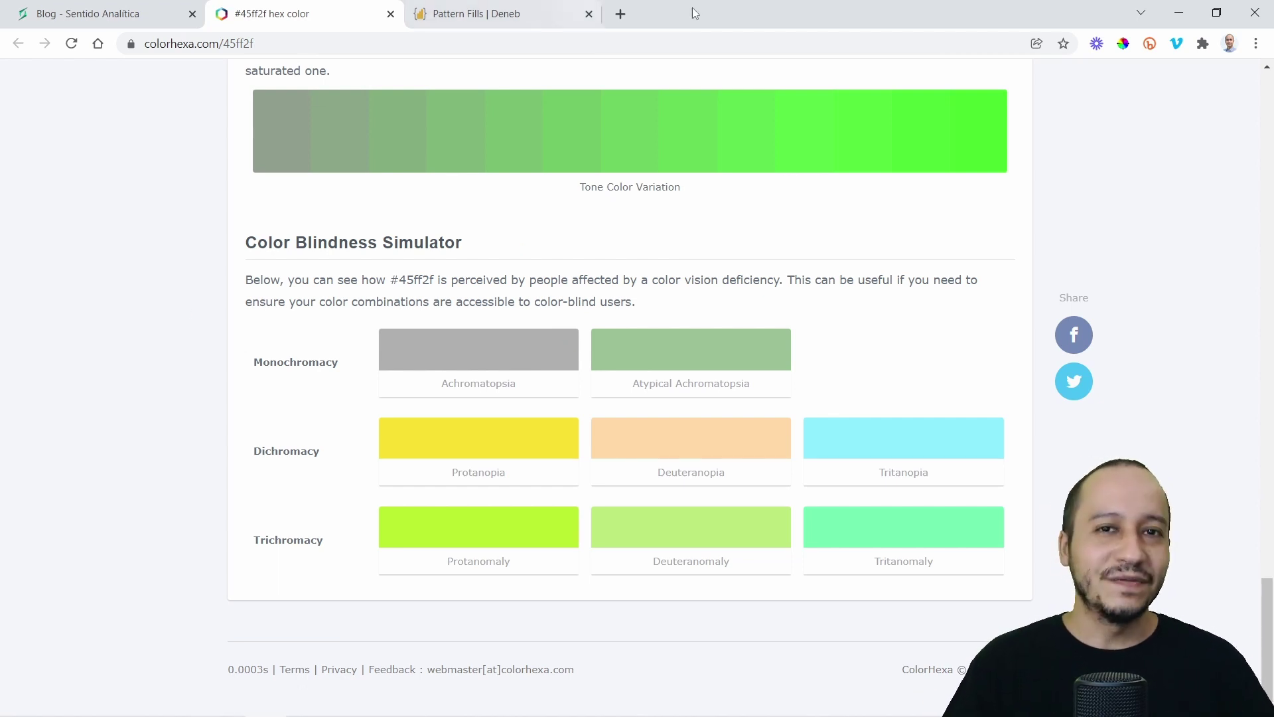
# Switch back to Power BI Desktop and show the greyscale pattern-fill version of the visuals on the Design for color blindness page.
pyautogui.hotkey('alt', 'Tab')
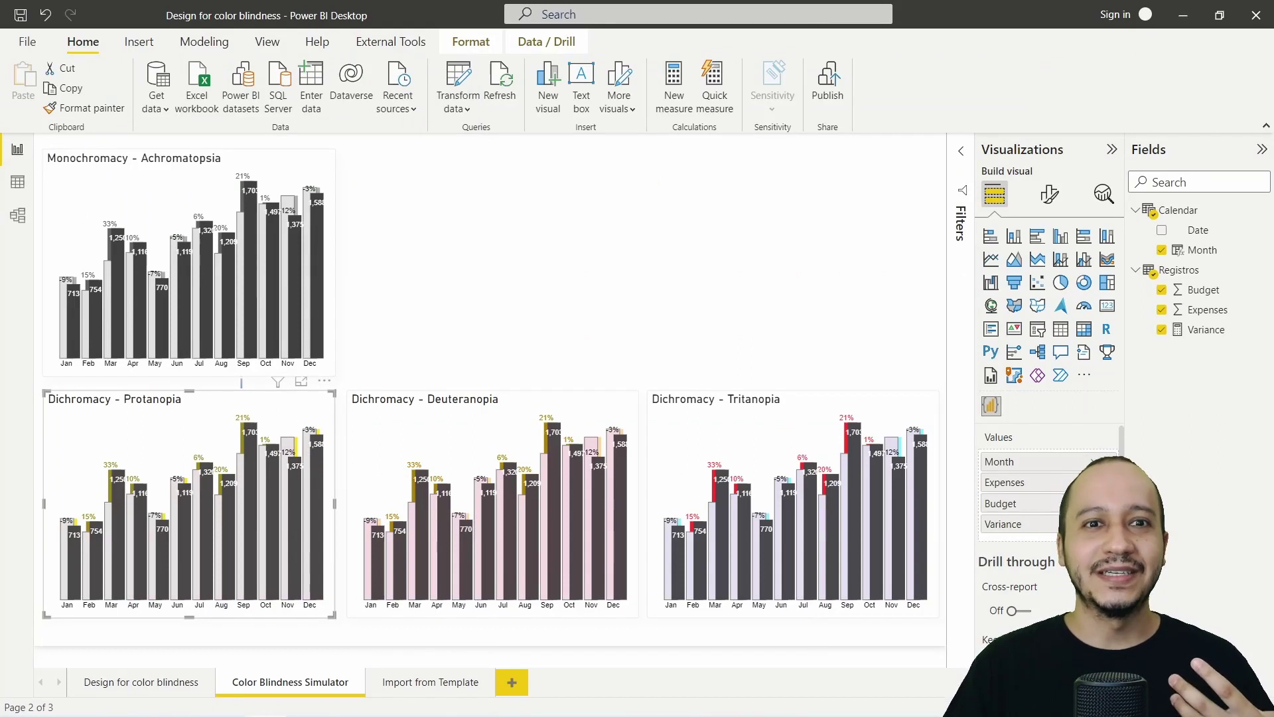
pyautogui.click(536, 262)
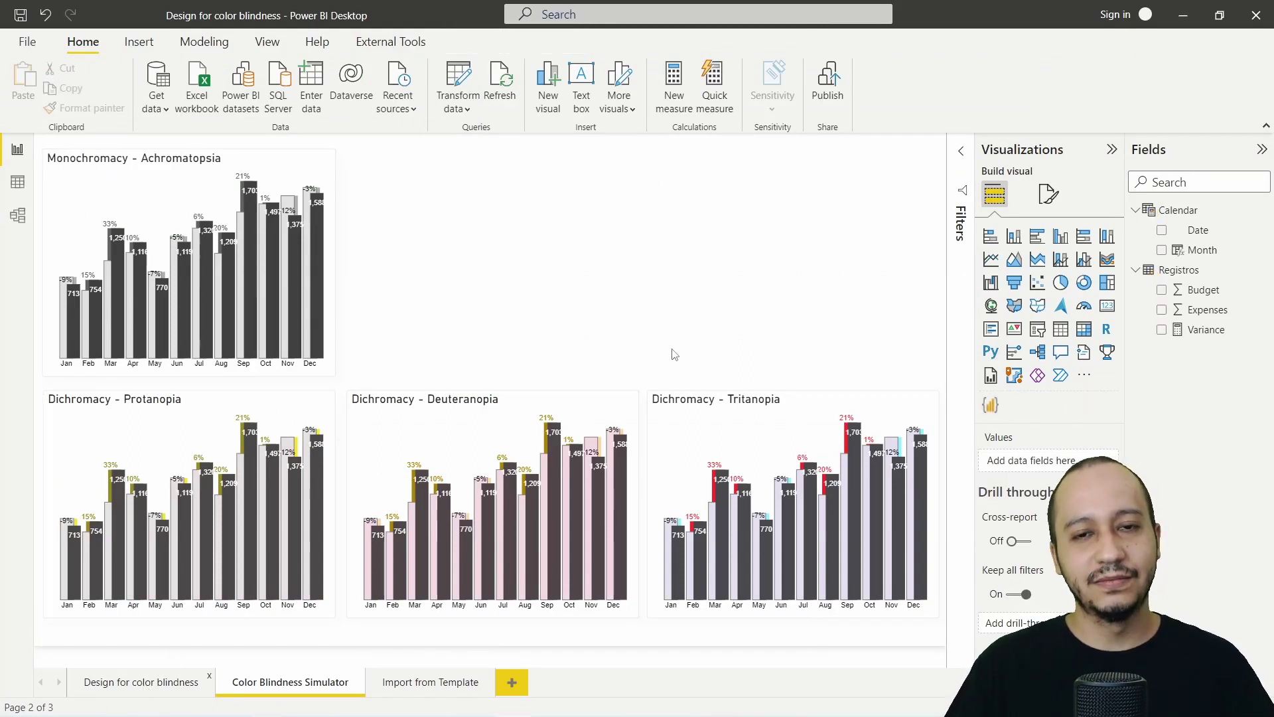
pyautogui.hotkey('ctrl', 'pageup')
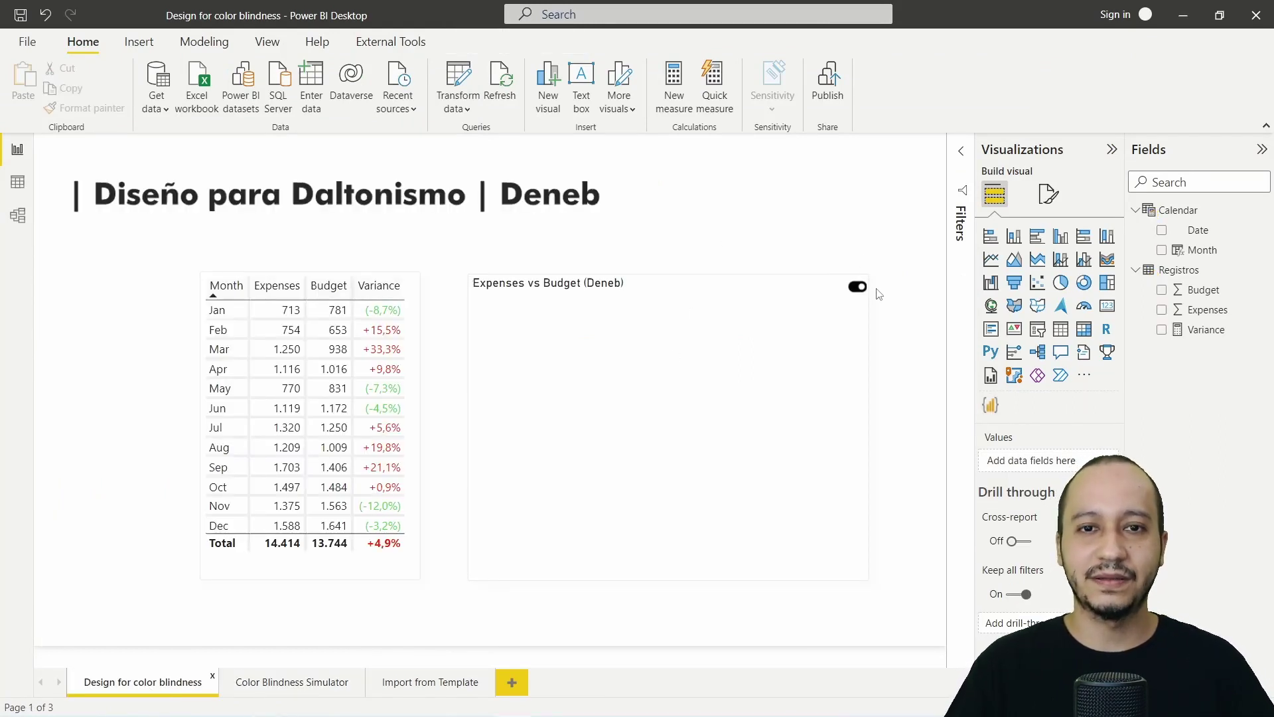
pyautogui.click(857, 287)
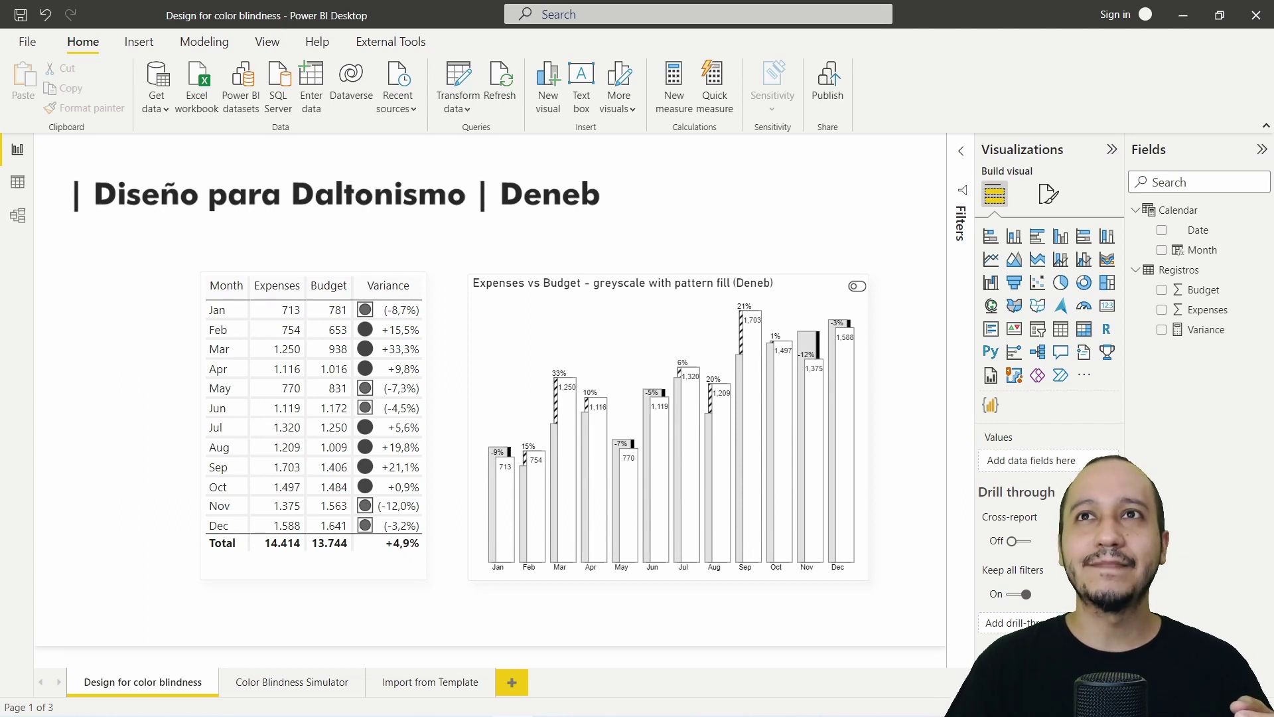
# Switch to the Chrome browser and examine the introduction of Deneb's Pattern Fills documentation page.
pyautogui.hotkey('alt', 'Tab')
pyautogui.press('super+Up')
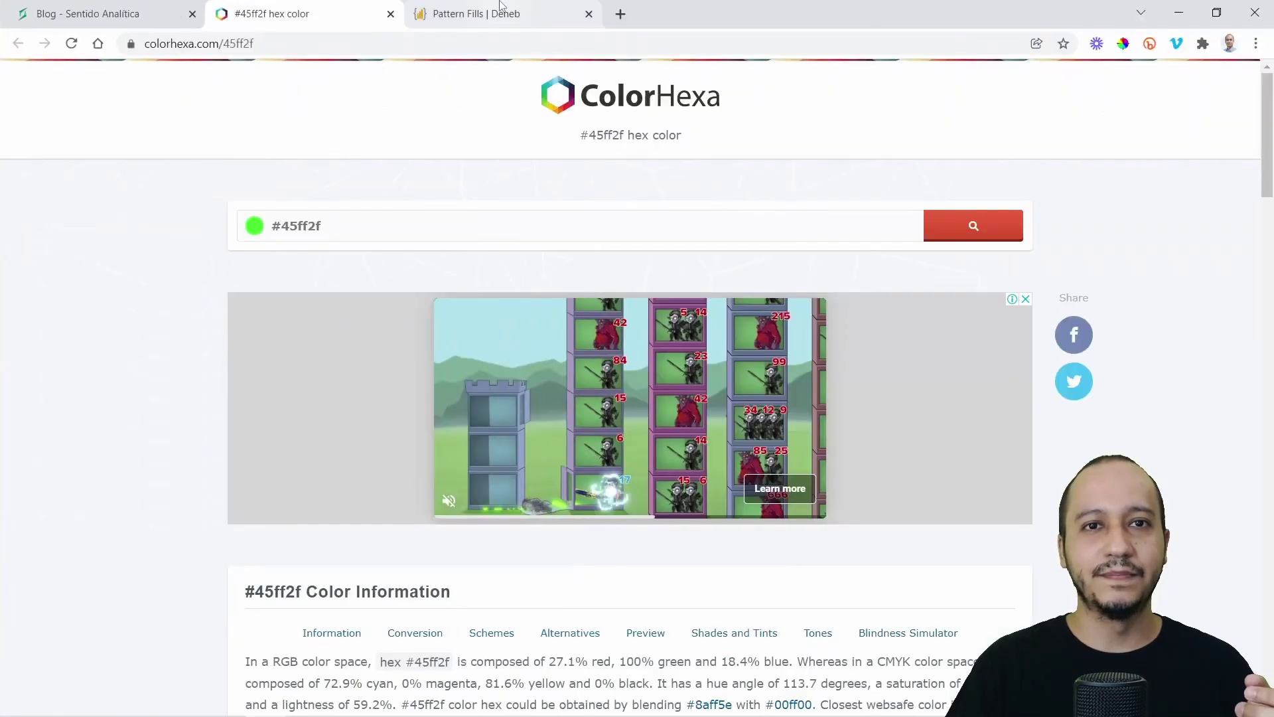
pyautogui.click(501, 11)
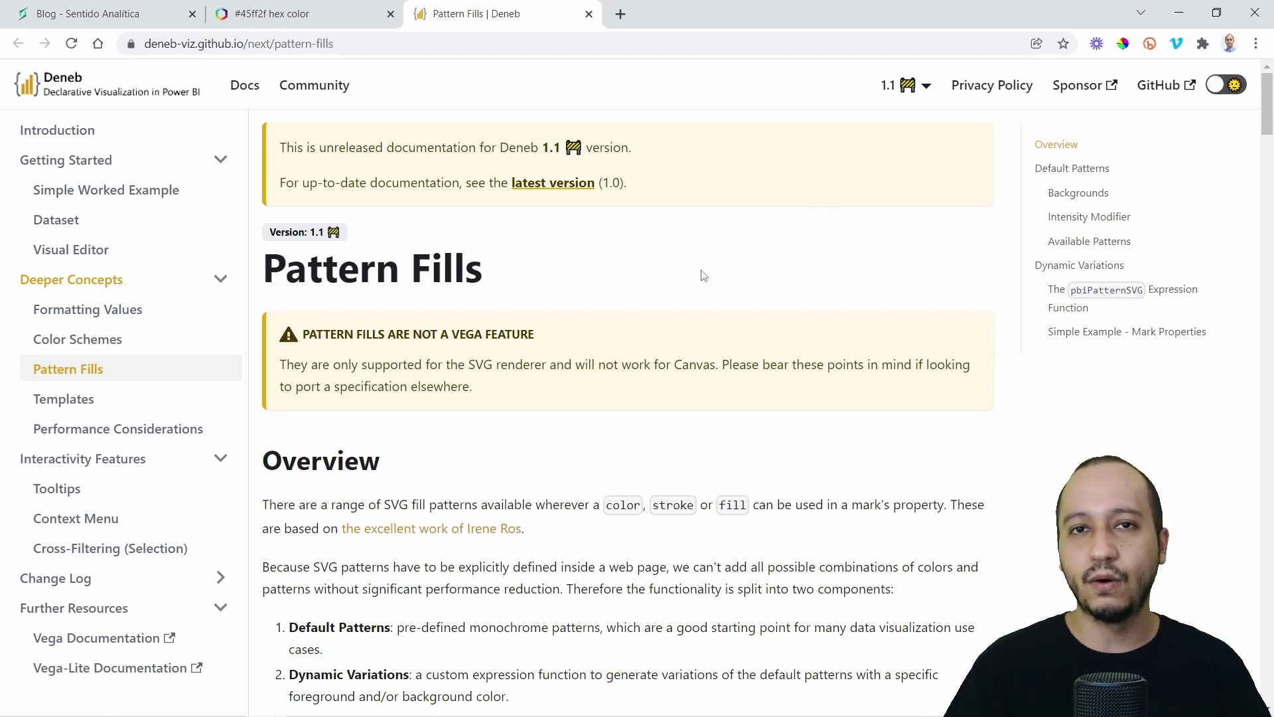
pyautogui.moveTo(263, 279); pyautogui.dragTo(482, 268)
pyautogui.click(307, 334)
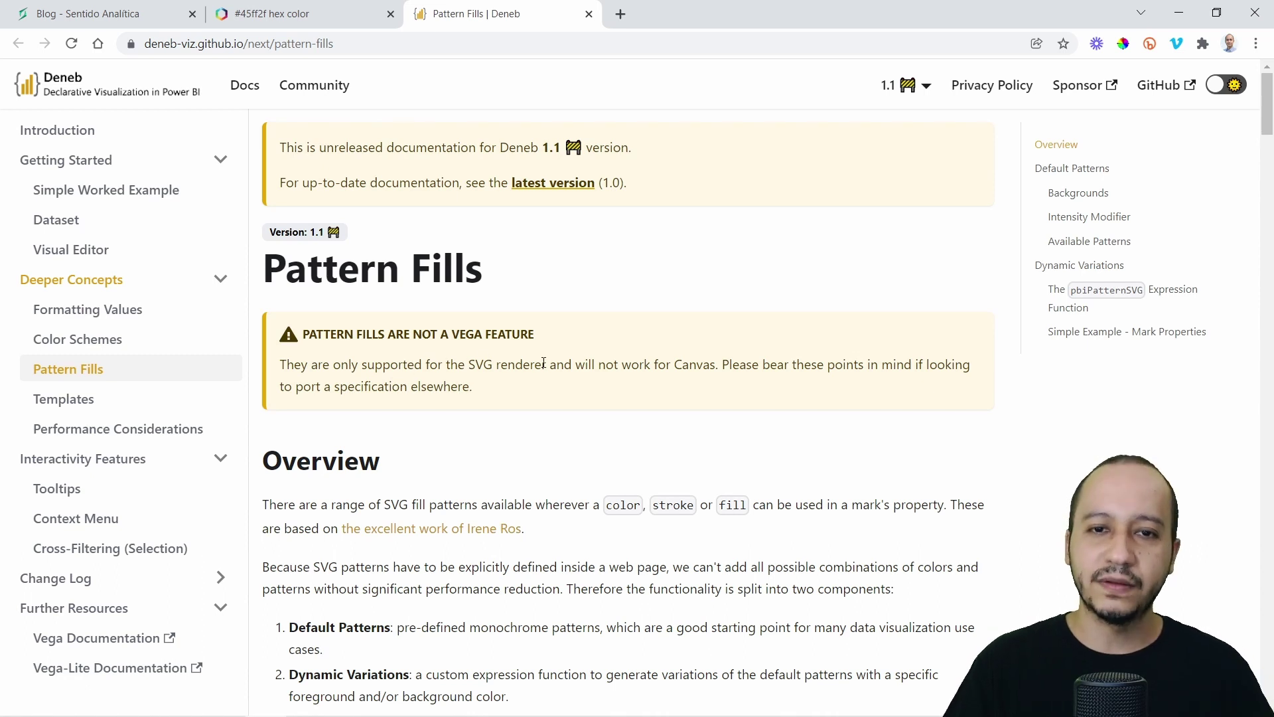
# Switch to Power BI Desktop and show the Deneb editor settings of the greyscale Expenses vs Budget chart.
pyautogui.doubleClick(687, 363)
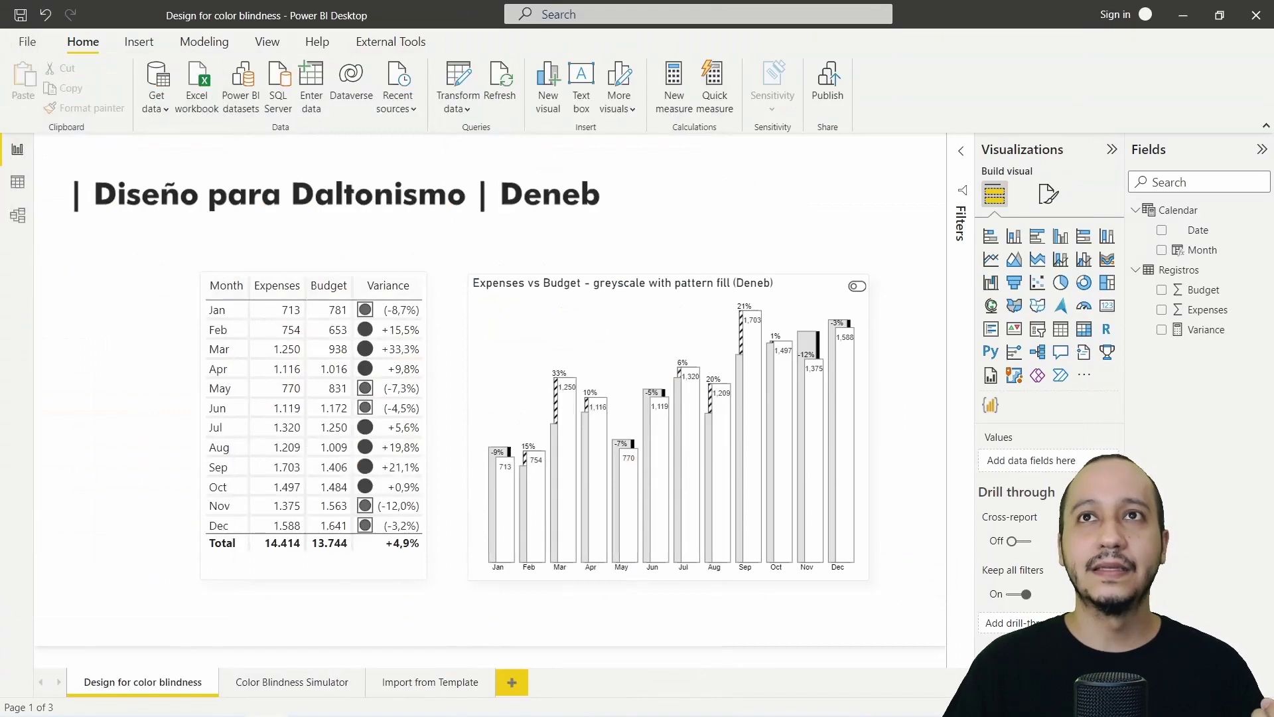
pyautogui.click(833, 267)
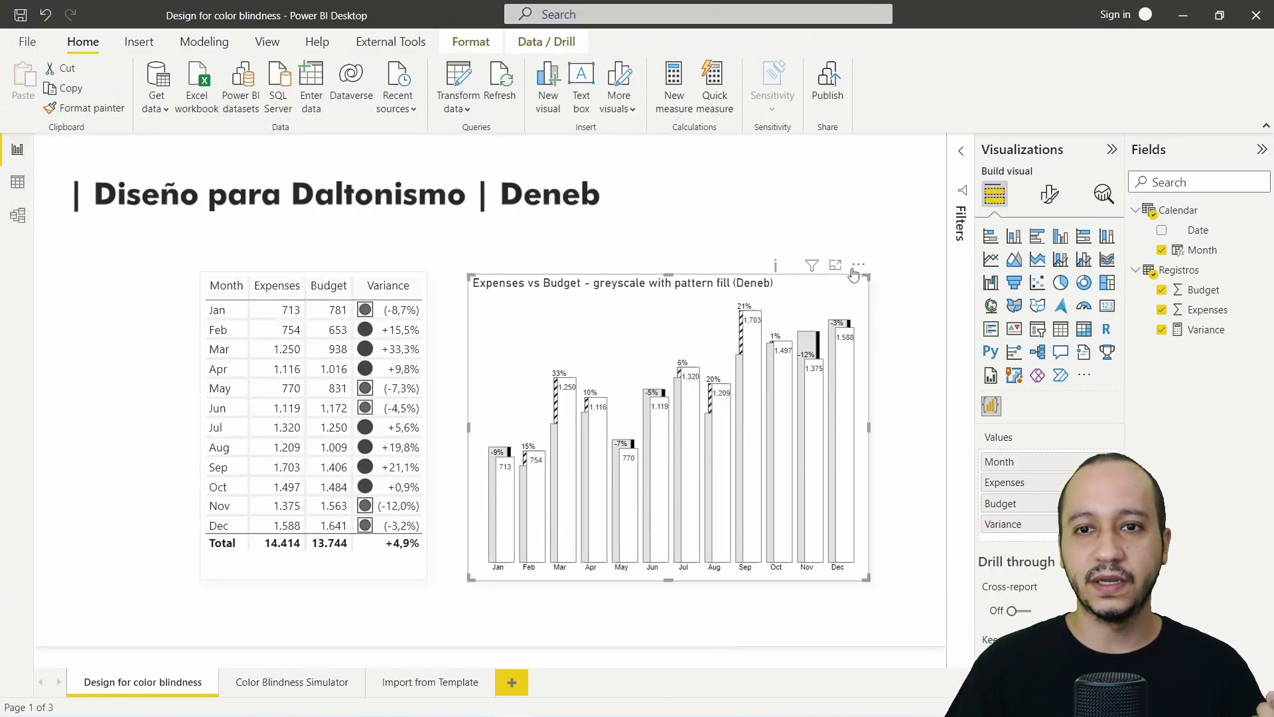
pyautogui.click(858, 264)
pyautogui.click(893, 286)
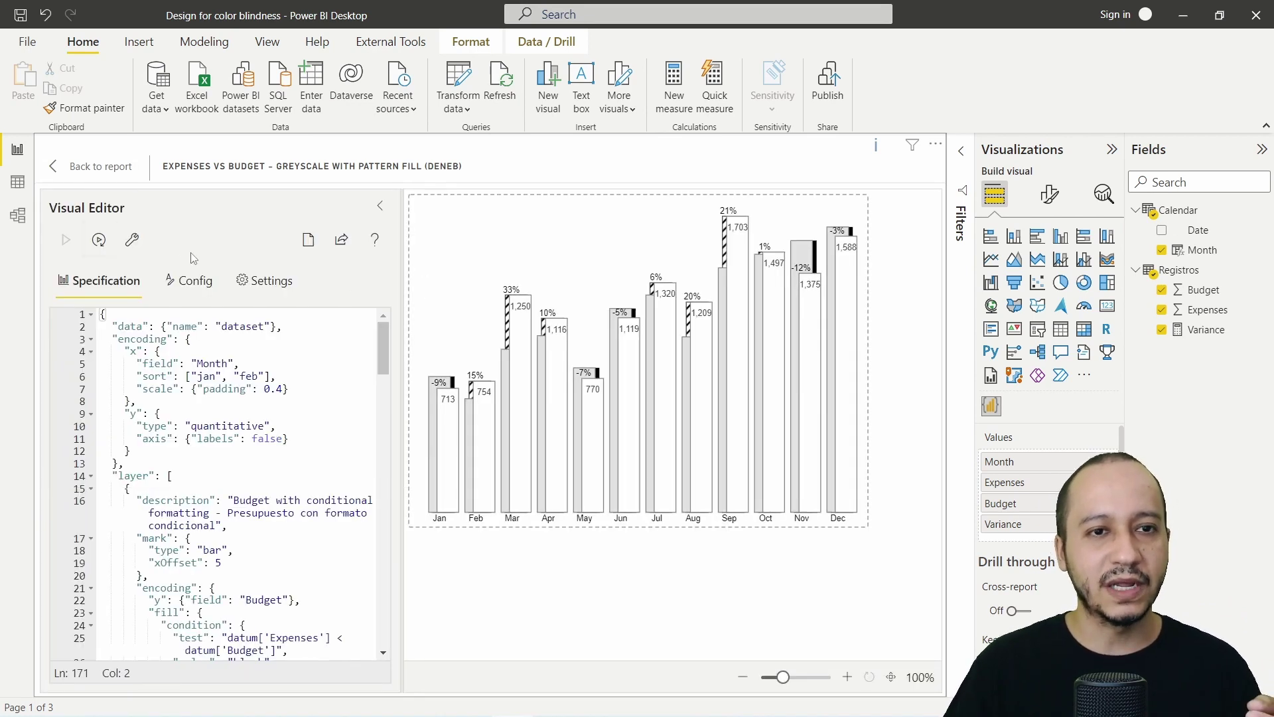
pyautogui.click(288, 294)
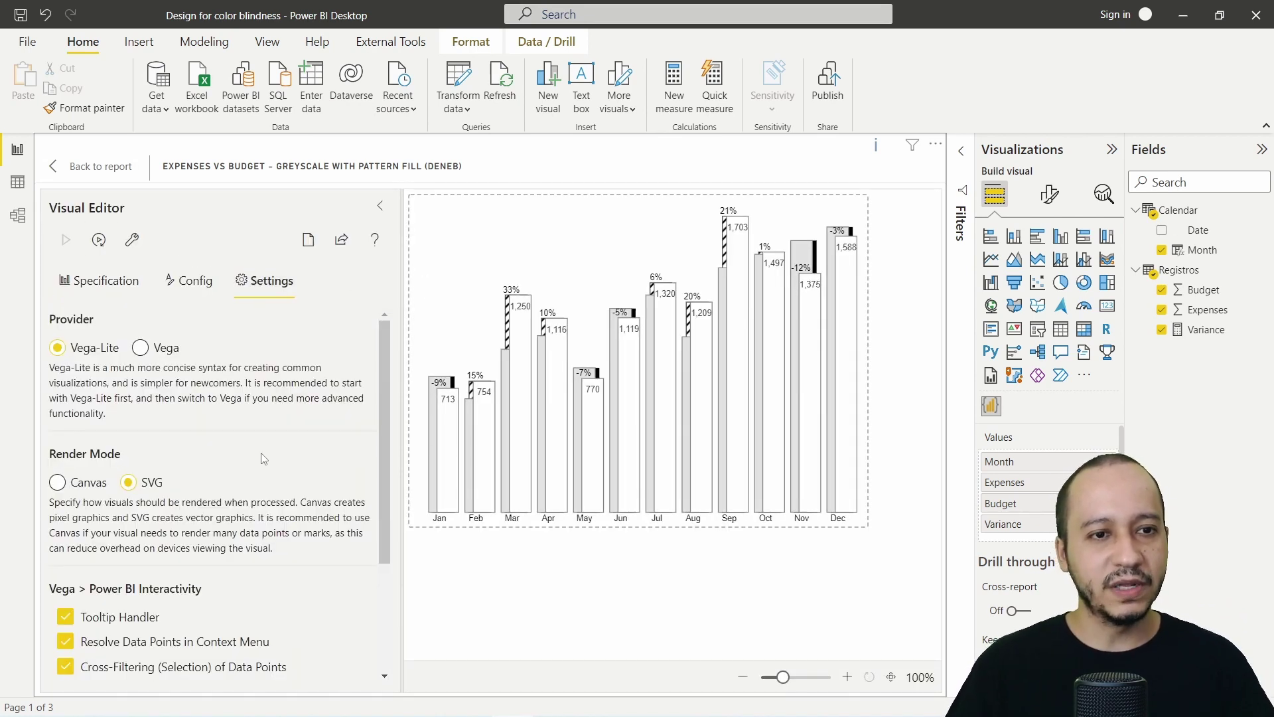
# Frame the Render Mode section in red with an arrow toward the SVG option, clear the marks and return to the report.
pyautogui.moveTo(36, 430)
pyautogui.mouseDown()
pyautogui.moveTo(421, 549)
pyautogui.moveTo(421, 568)
pyautogui.moveTo(384, 569)
pyautogui.mouseUp()
pyautogui.moveTo(188, 469); pyautogui.dragTo(261, 449)
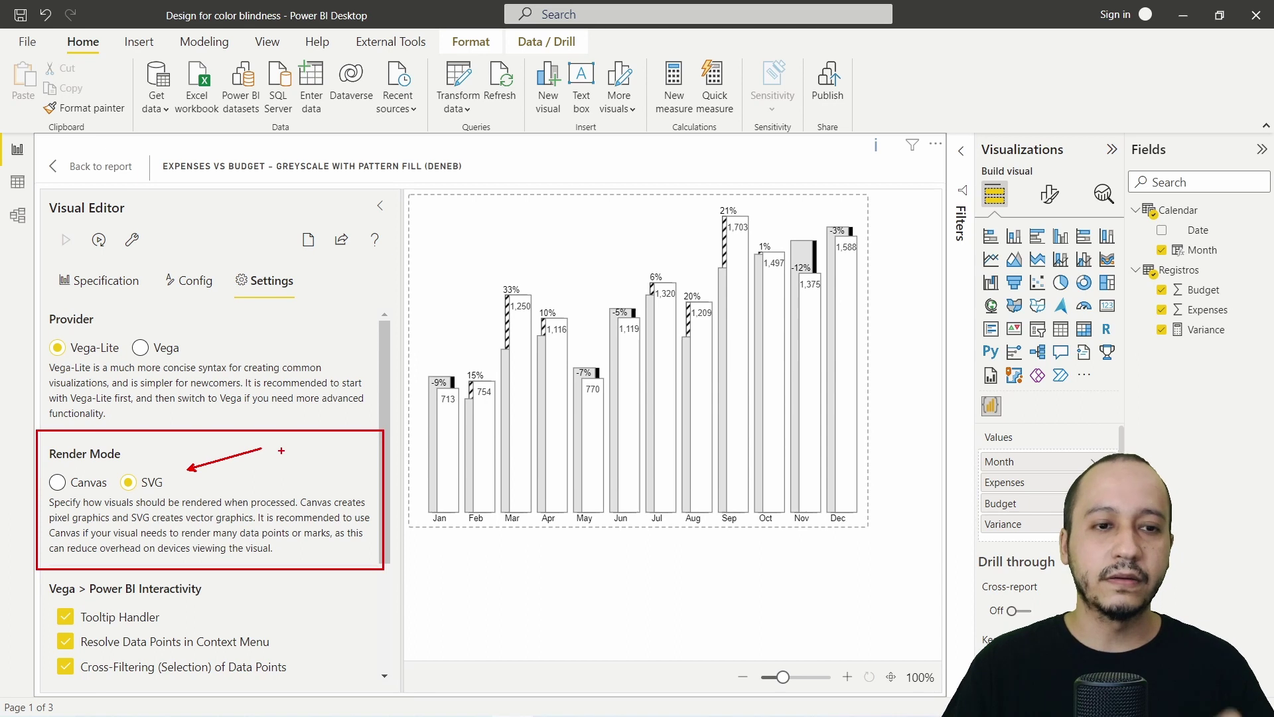
pyautogui.press('Escape')
pyautogui.click(100, 167)
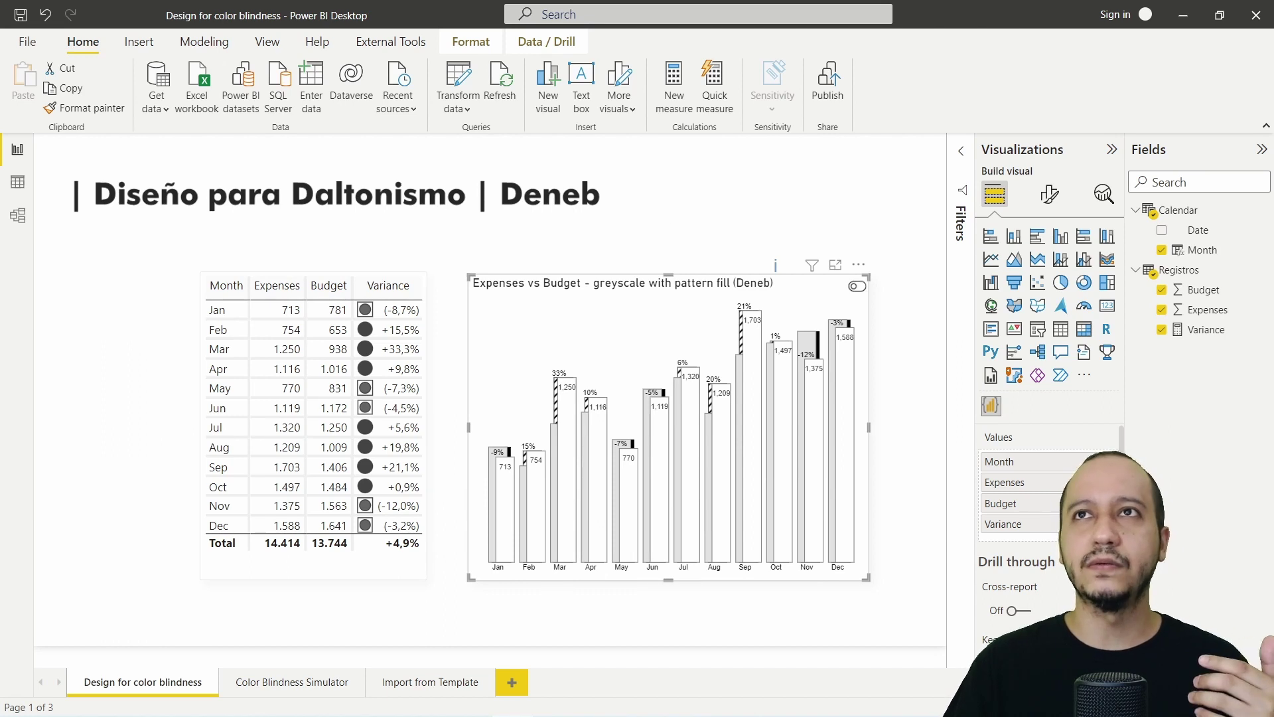
# Switch to the Chrome browser, look through the Sentido Analítica blog and open its Deneb category.
pyautogui.hotkey('alt', 'Tab')
pyautogui.doubleClick(671, 80)
pyautogui.click(157, 8)
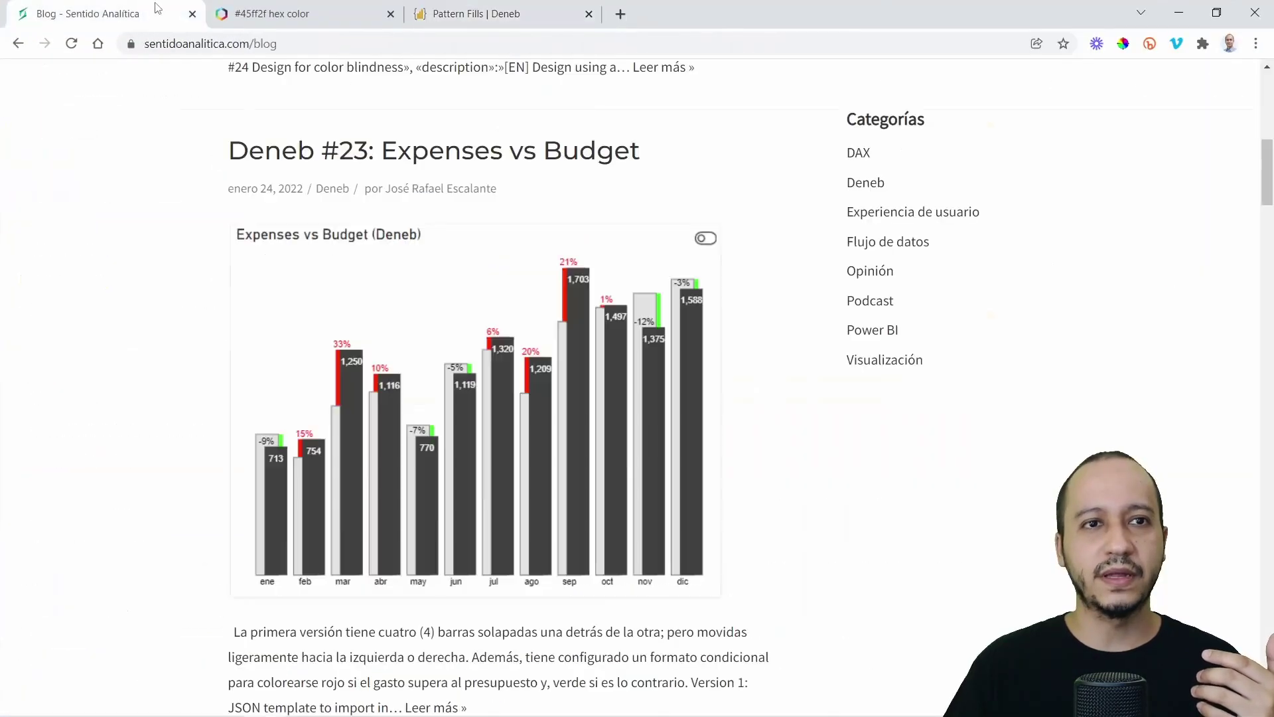
pyautogui.scroll(10, 498, 288)
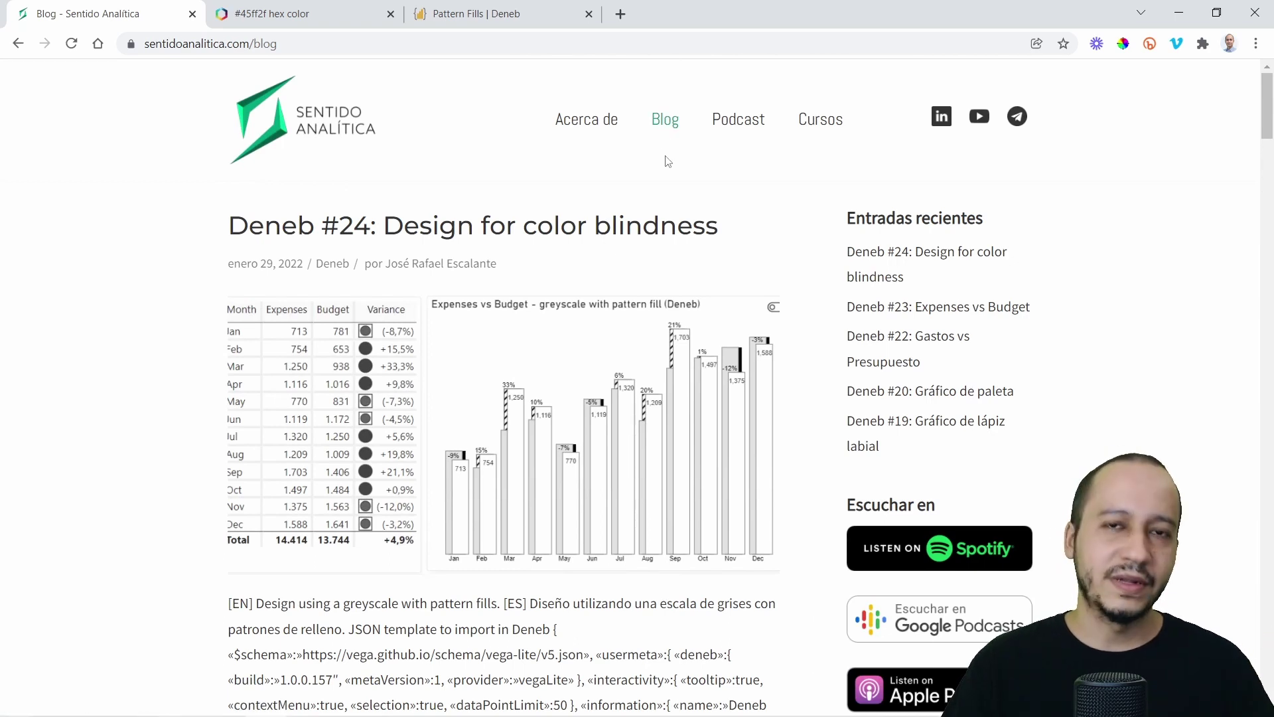
pyautogui.scroll(-5, 797, 285)
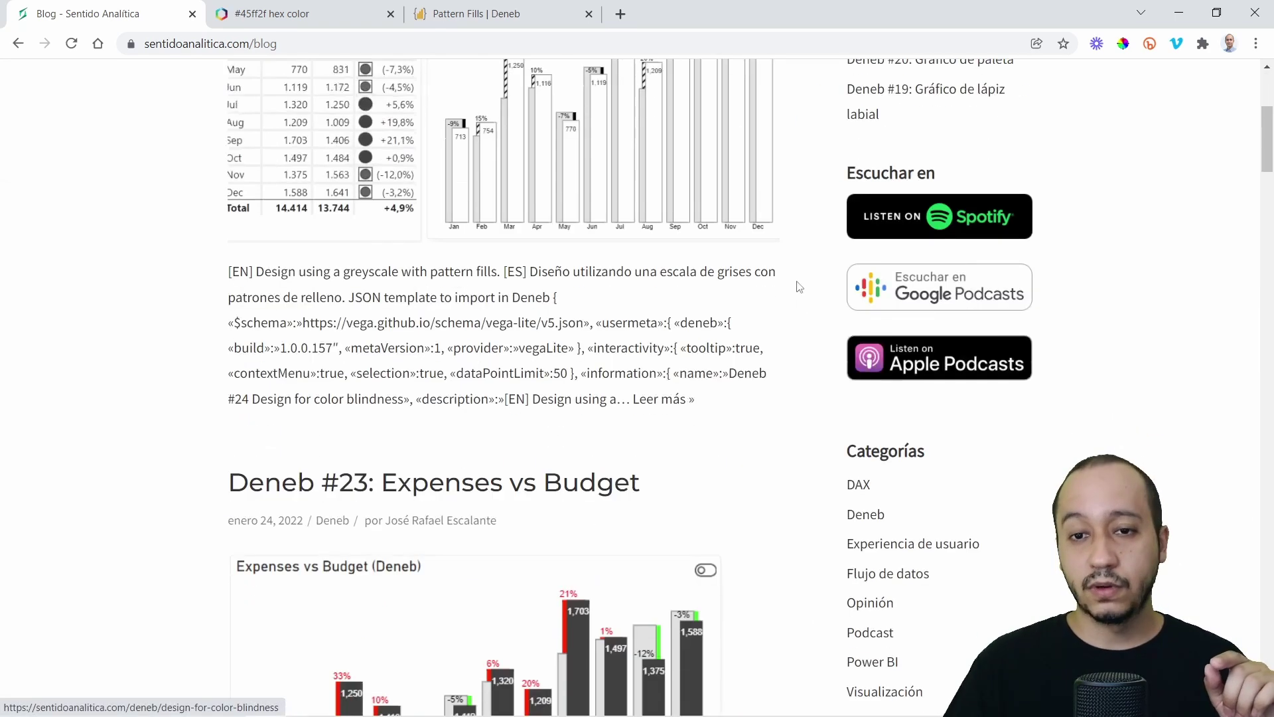
pyautogui.scroll(5, 861, 525)
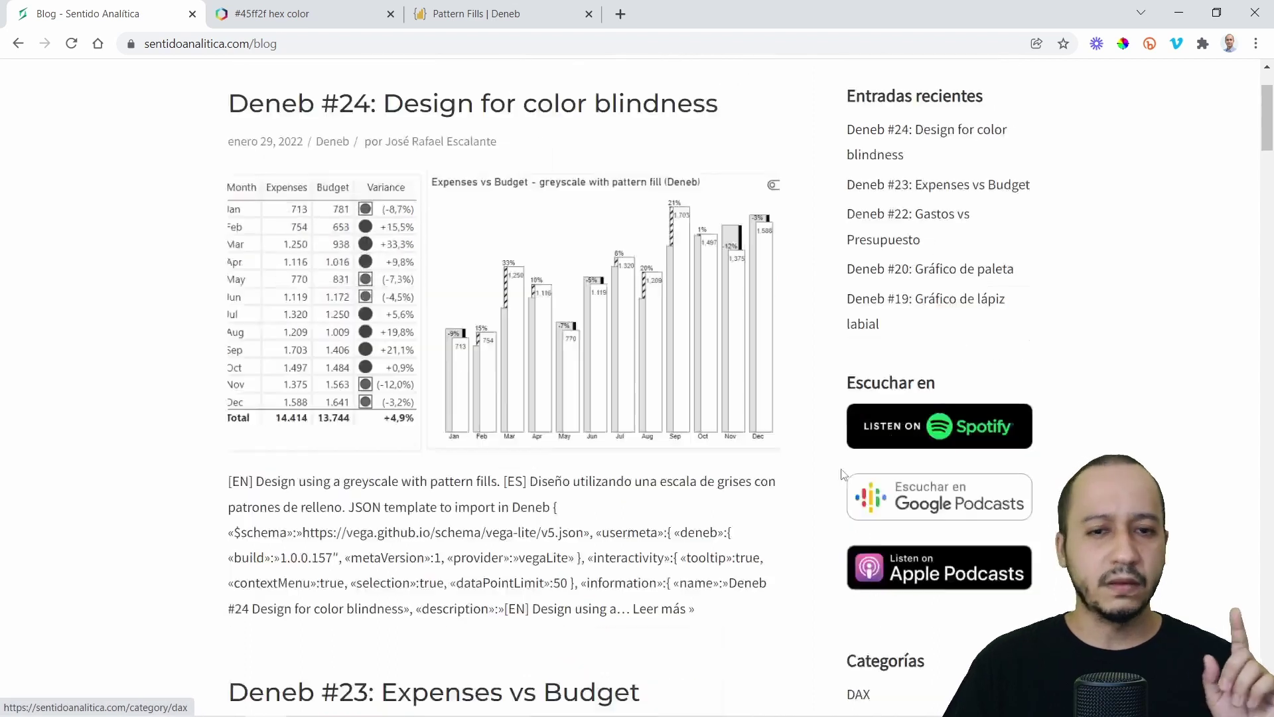
pyautogui.scroll(-6, 854, 421)
pyautogui.click(859, 431)
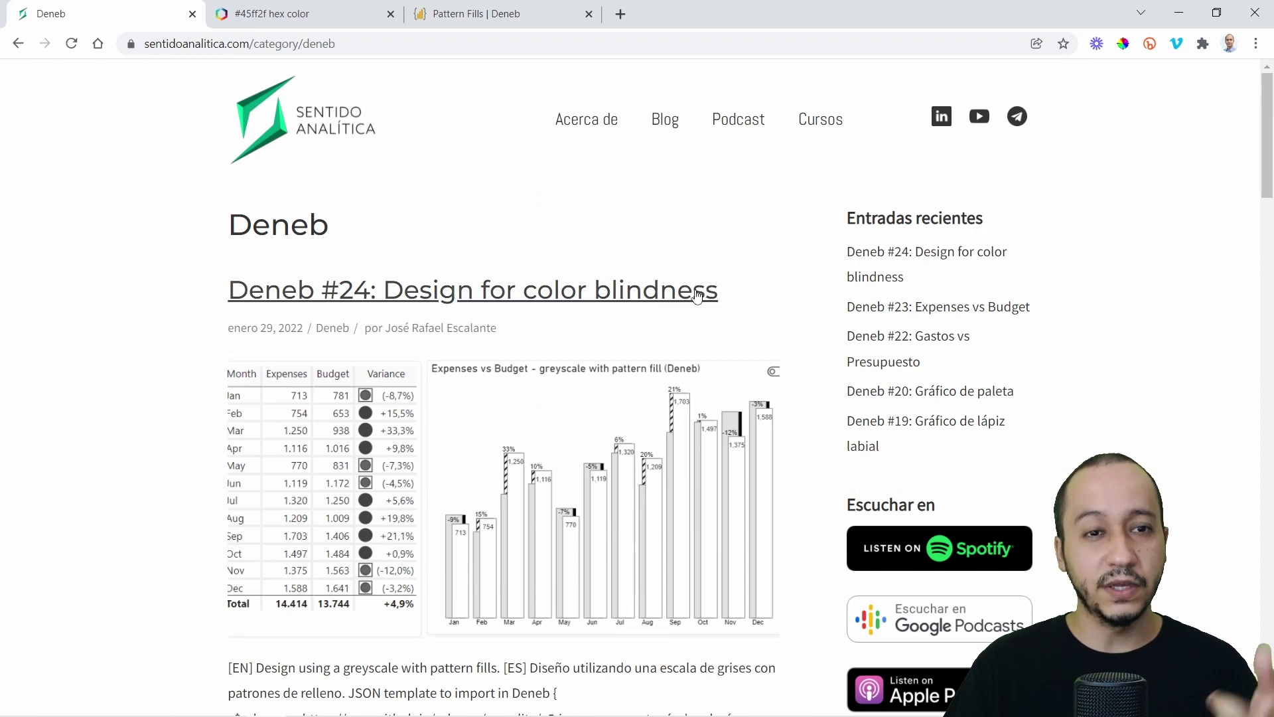
# Open the post "Deneb #24: Design for color blindness" and copy its JSON template code.
pyautogui.click(696, 295)
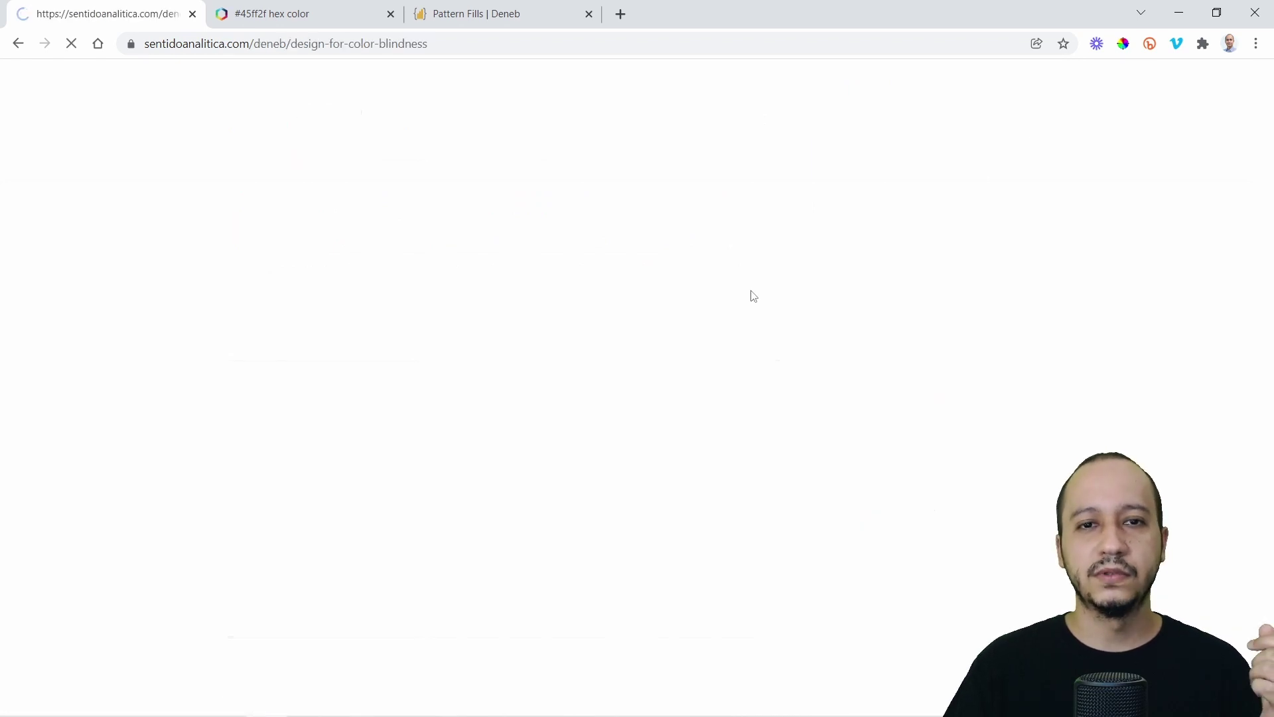
pyautogui.scroll(-3, 861, 336)
pyautogui.moveTo(842, 194)
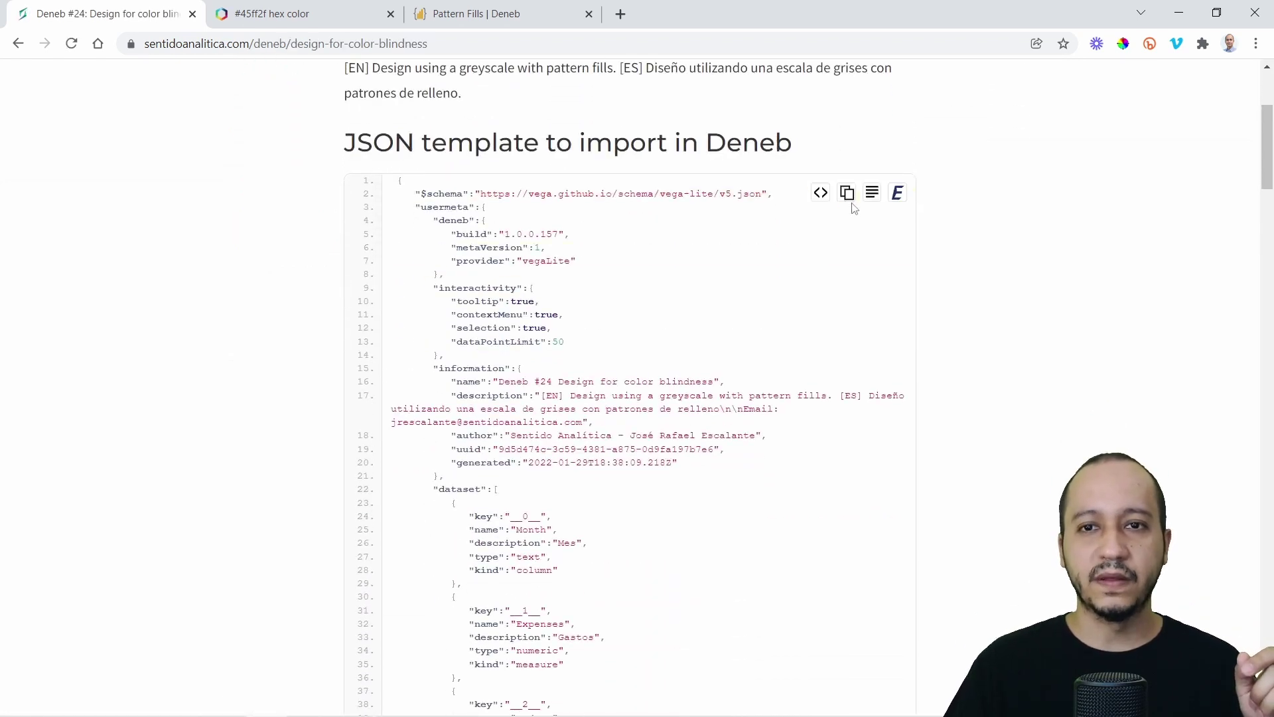
pyautogui.click(848, 194)
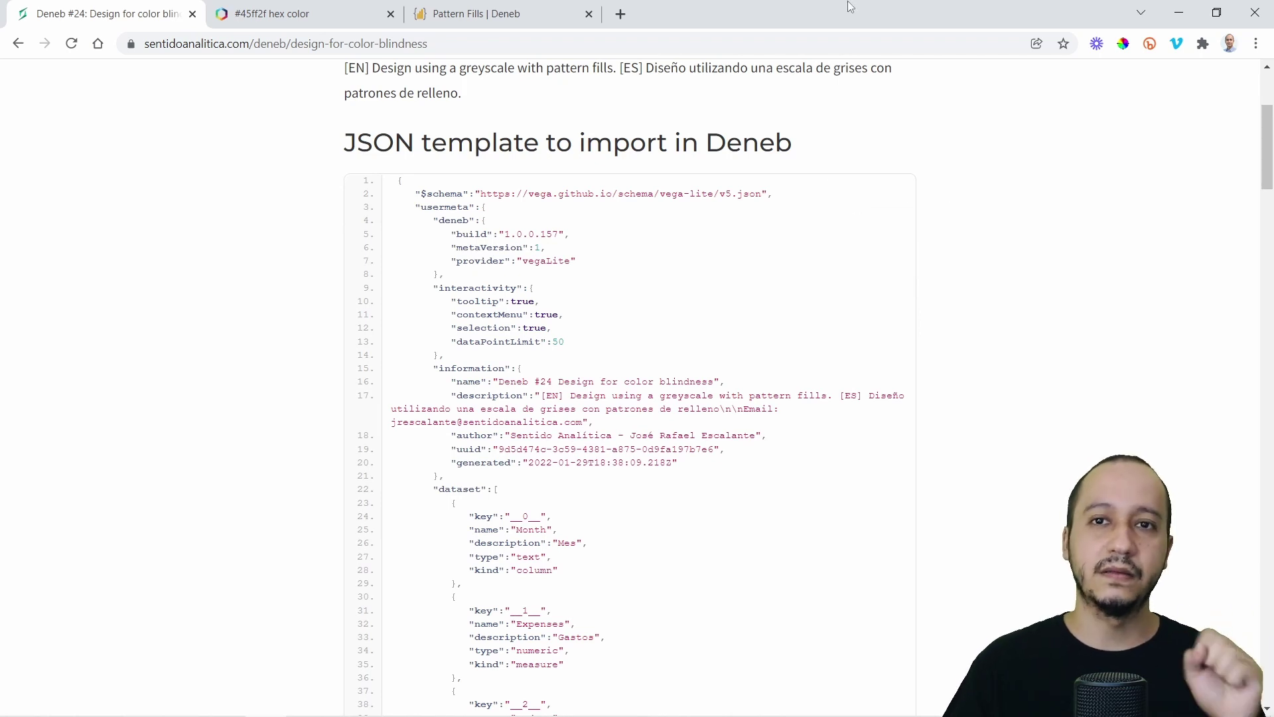
# Switch to Power BI Desktop and open the empty Deneb visual on the Import from Template page for editing.
pyautogui.hotkey('alt', 'Tab')
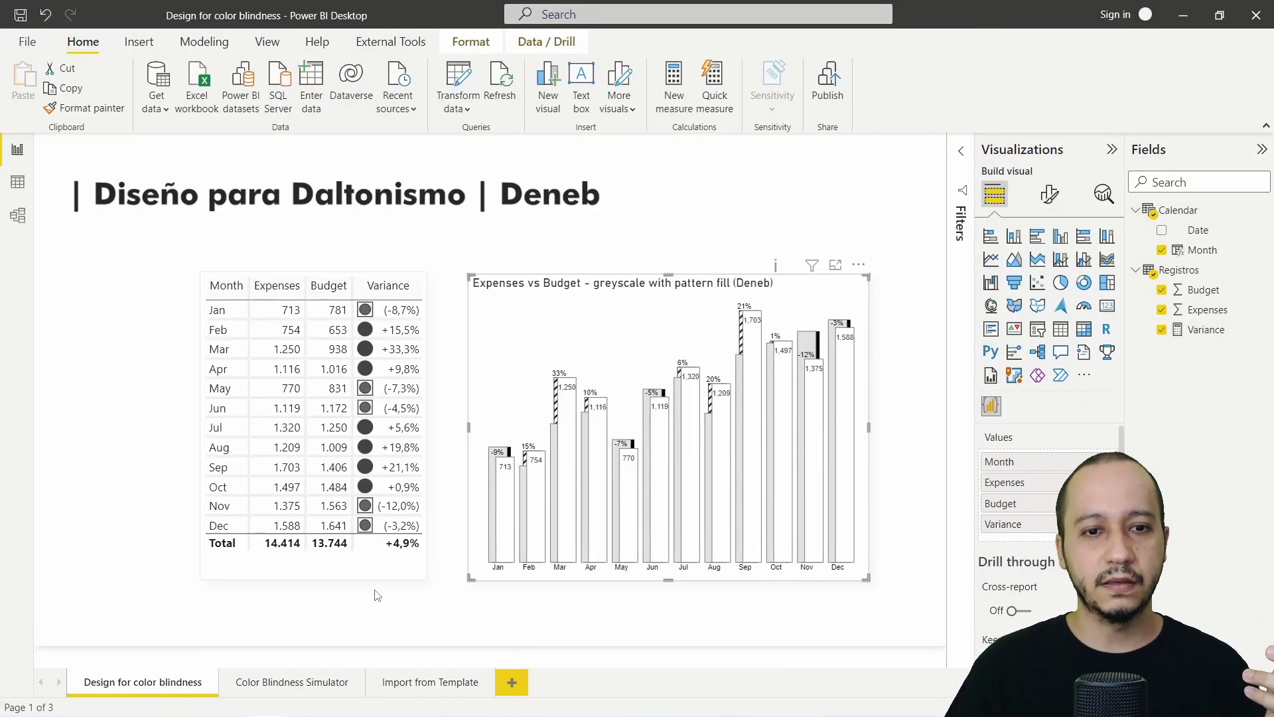
pyautogui.click(430, 682)
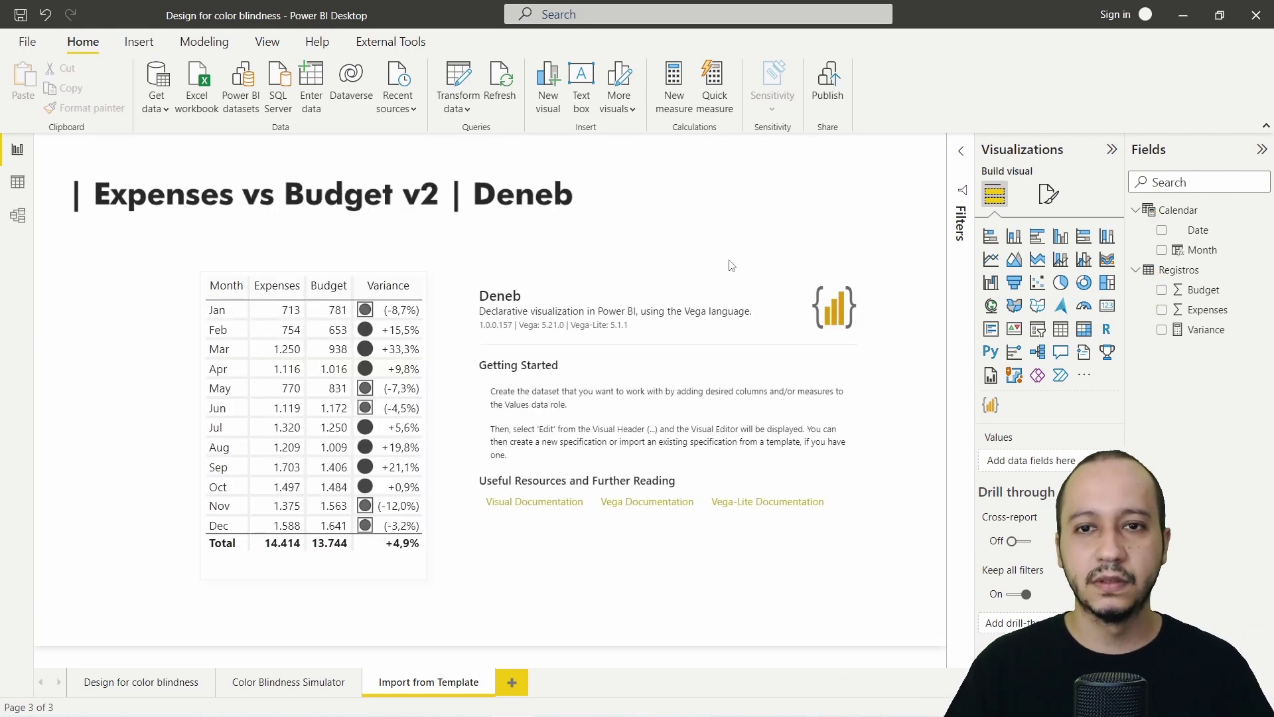
pyautogui.click(733, 286)
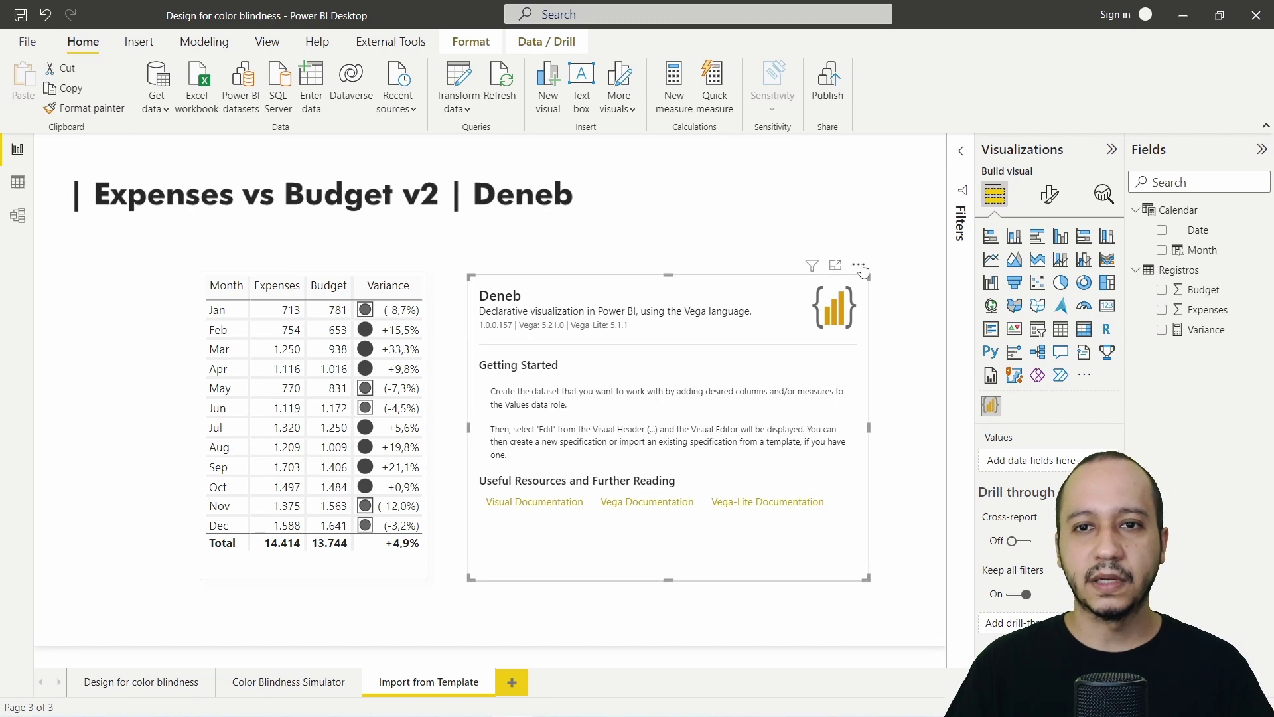
pyautogui.click(859, 264)
pyautogui.click(889, 282)
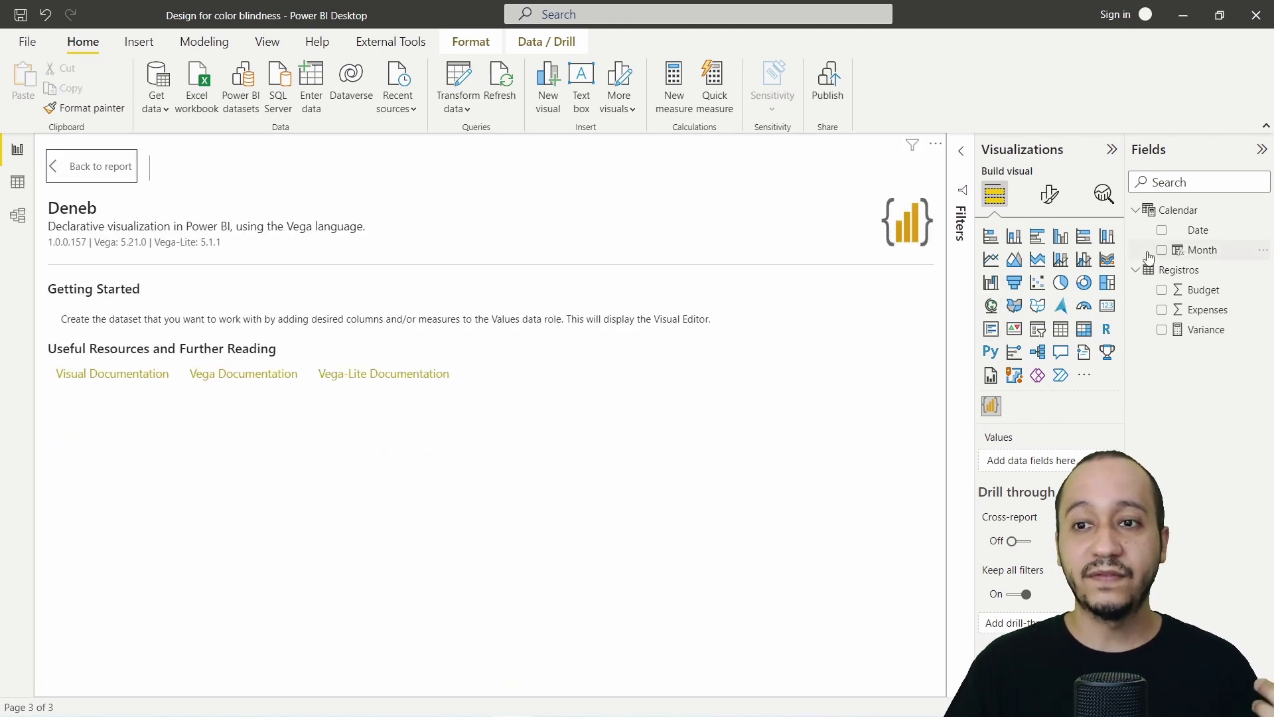
# Add the Month, Budget, Expenses and Variance fields to the Deneb visual's values.
pyautogui.moveTo(1183, 251); pyautogui.dragTo(1002, 462)
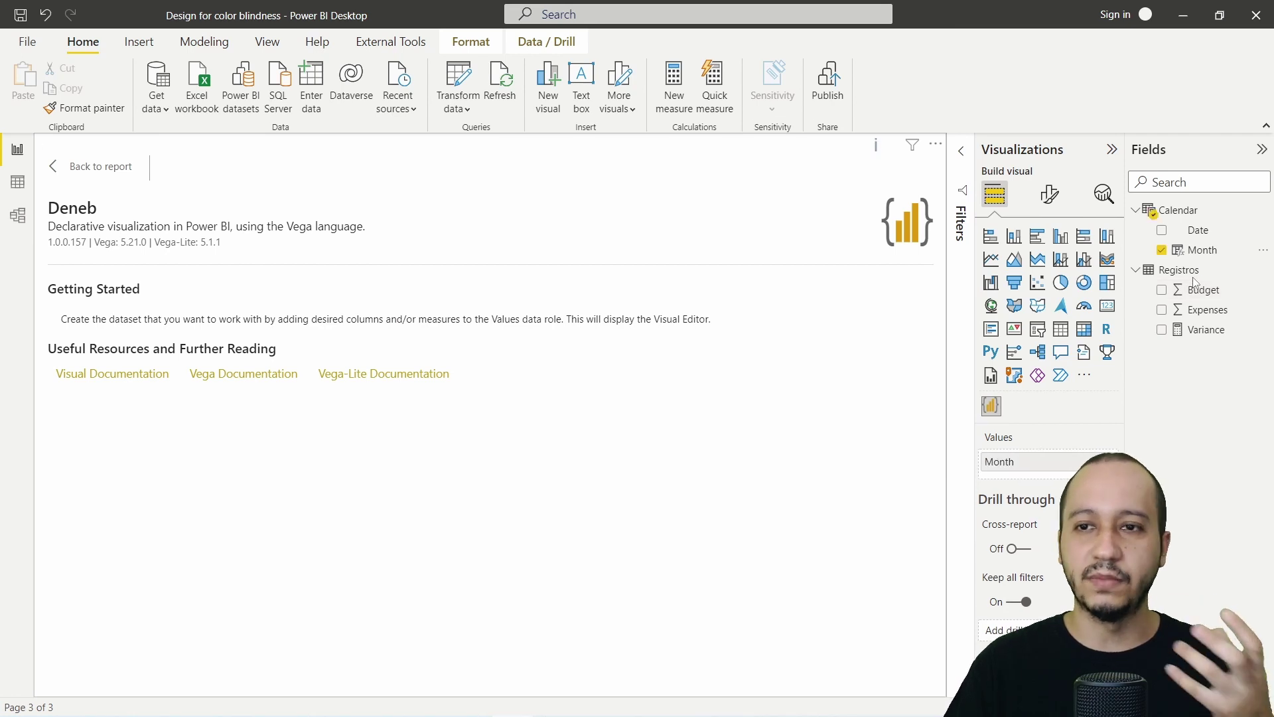
pyautogui.click(1161, 290)
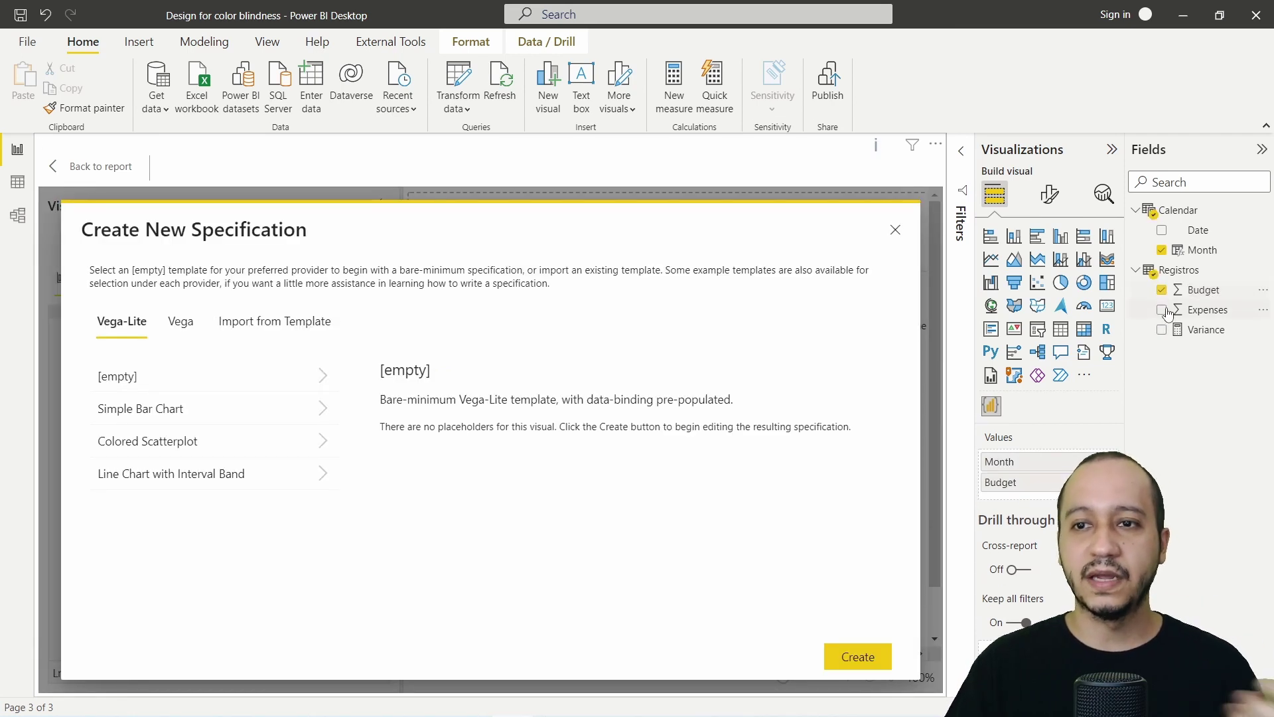
pyautogui.click(1163, 310)
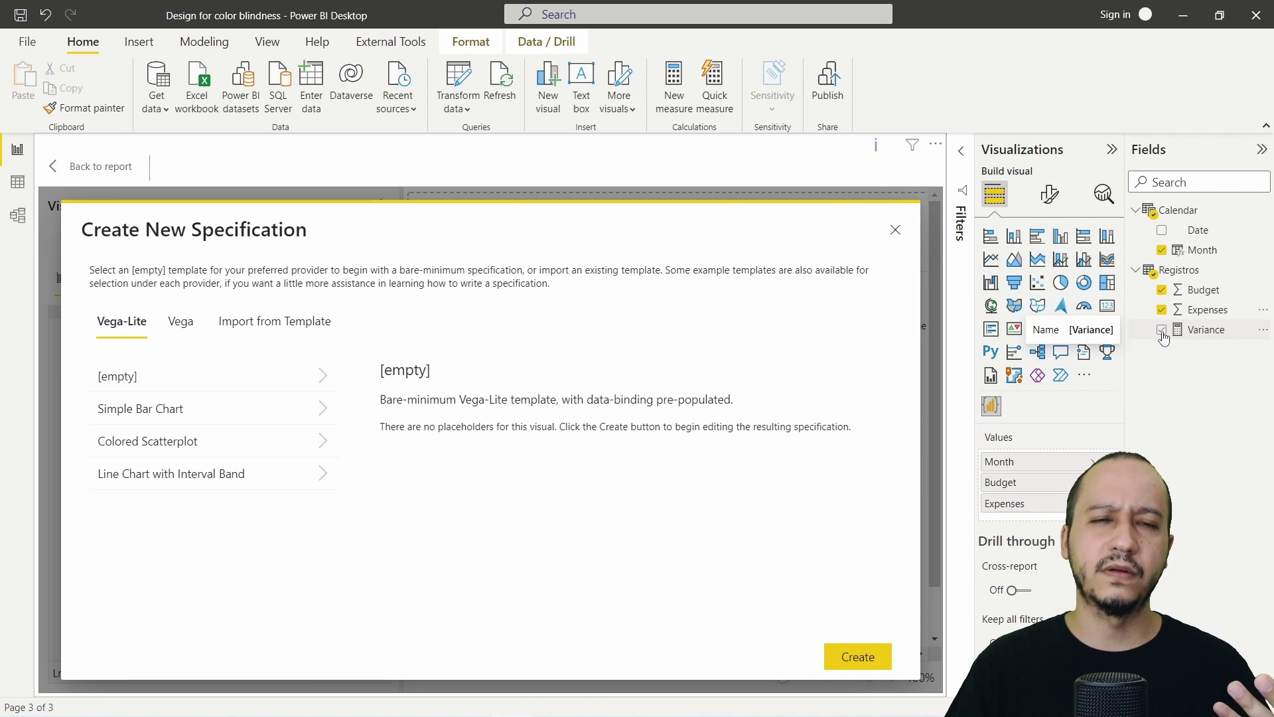
pyautogui.click(1162, 330)
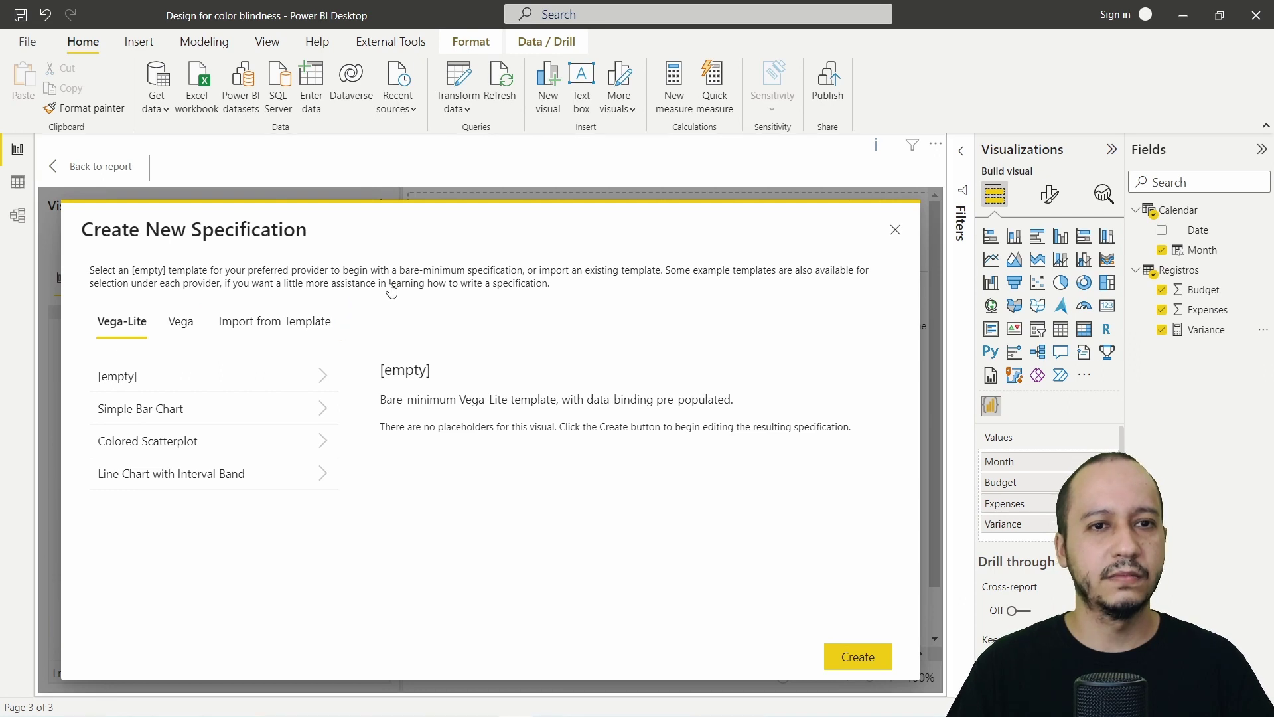
# Load the "Deneb #24 Design for color blindness" JSON template as the source of the new specification.
pyautogui.click(329, 322)
pyautogui.click(206, 387)
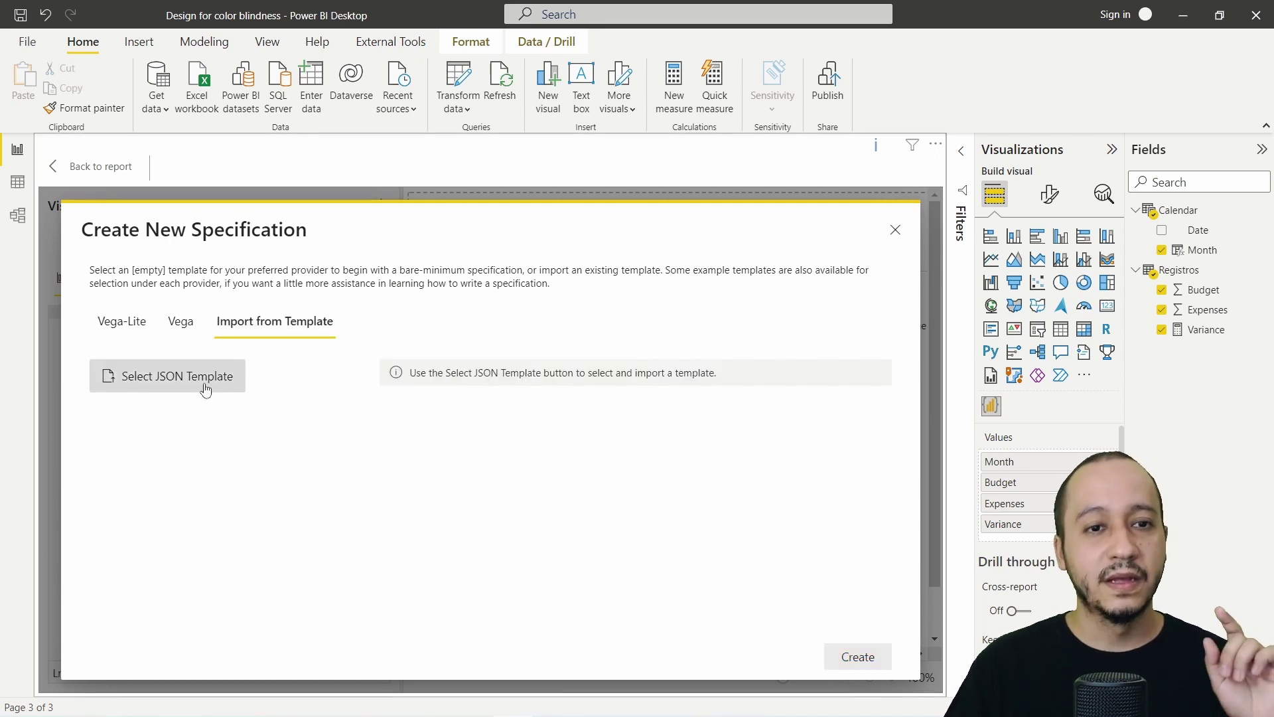
pyautogui.doubleClick(512, 253)
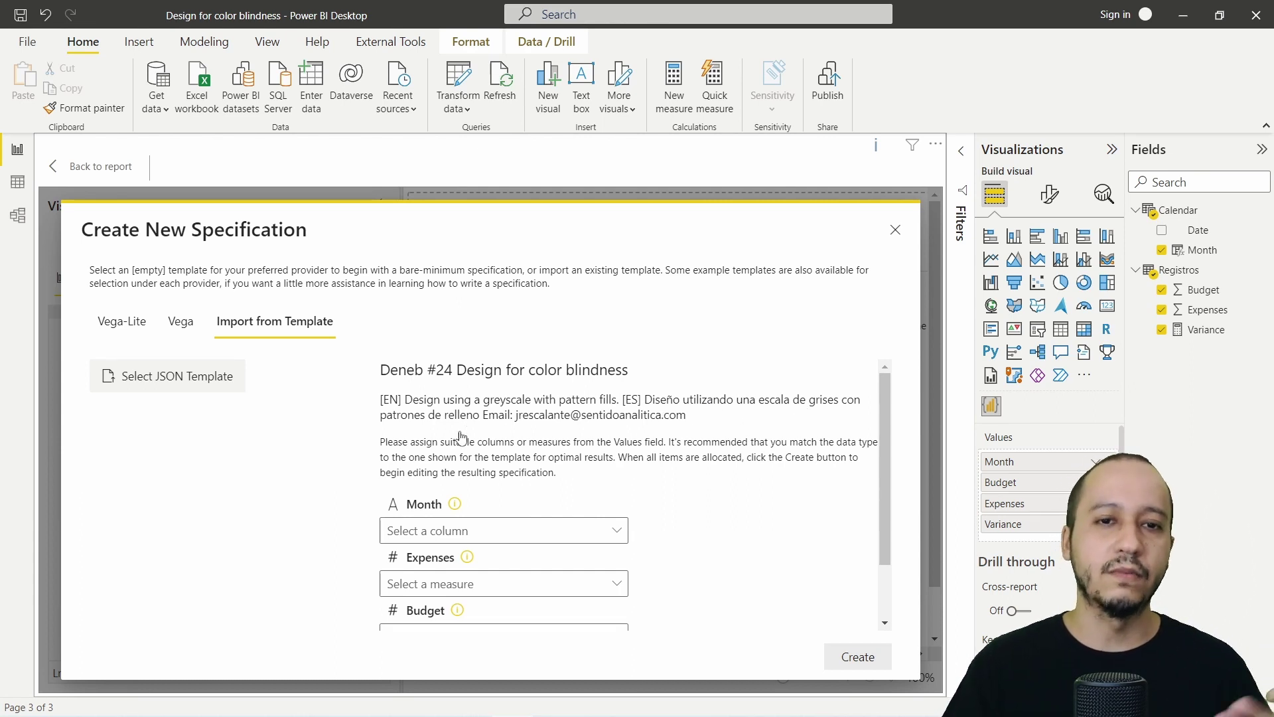
# Assign Month, Expenses, Budget and Variance to the template's matching placeholders and create the specification.
pyautogui.scroll(-1, 714, 426)
pyautogui.moveTo(455, 433)
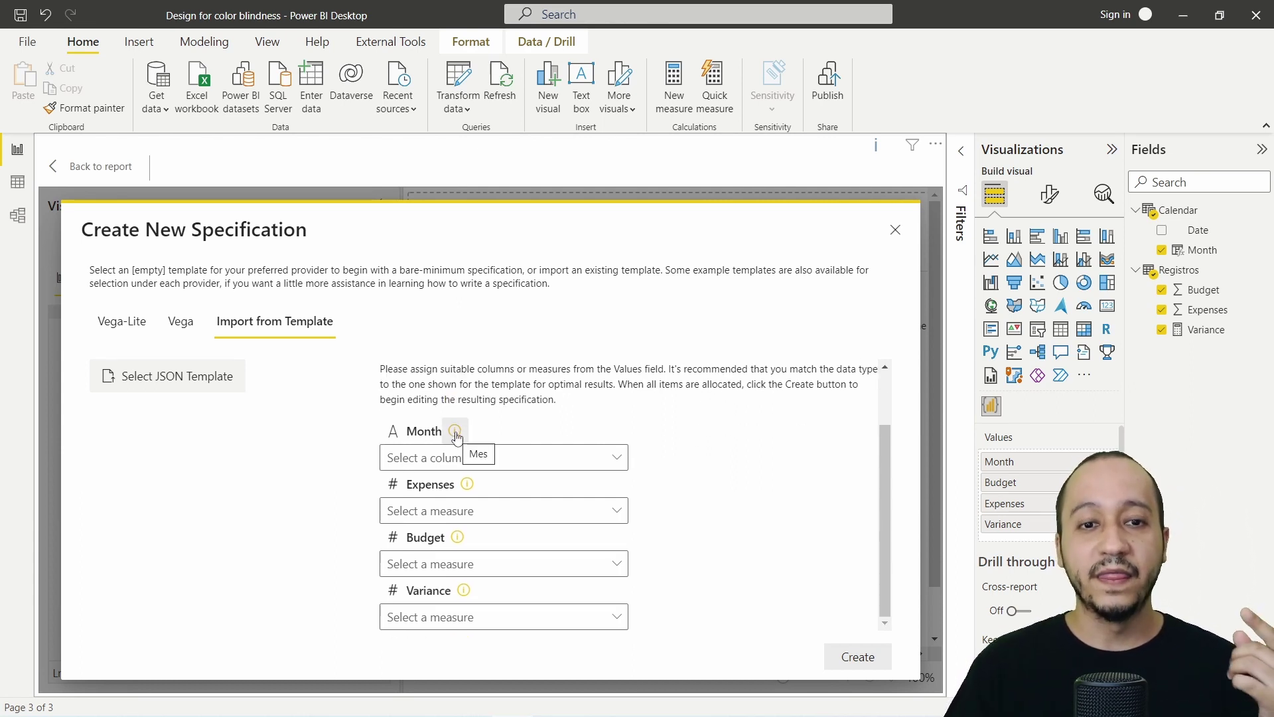
pyautogui.click(552, 456)
pyautogui.click(515, 492)
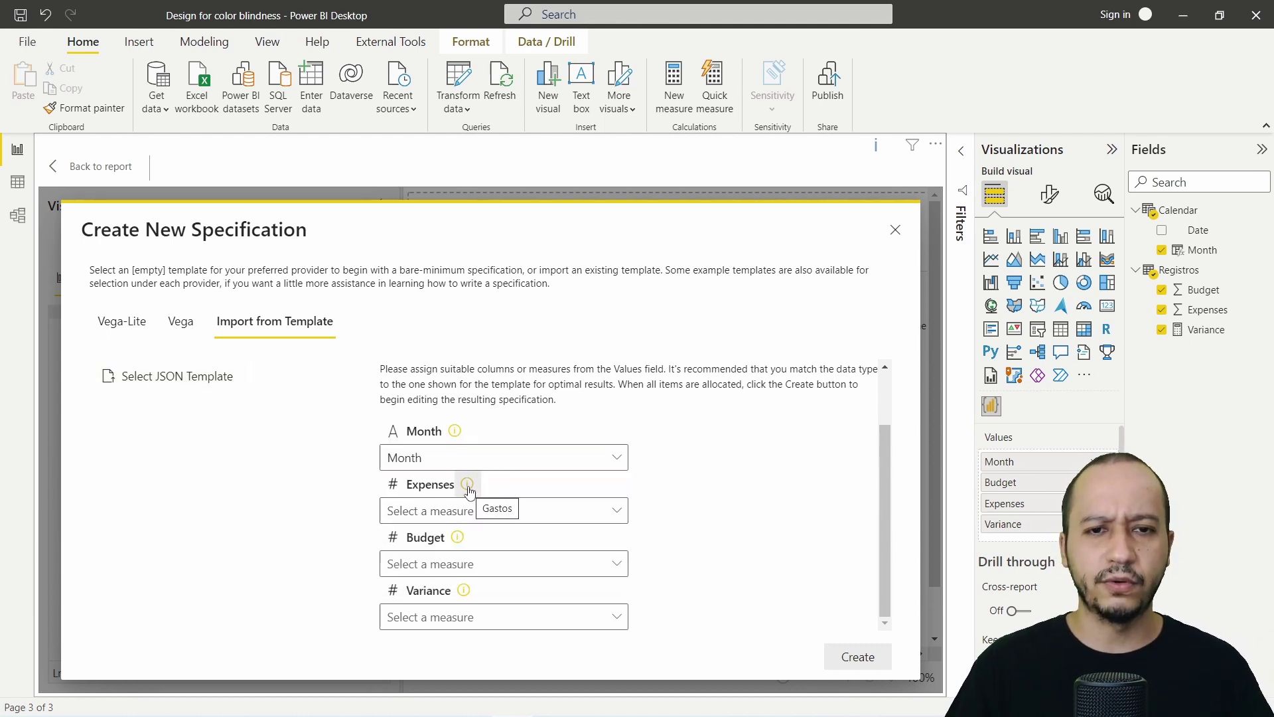
pyautogui.click(530, 512)
pyautogui.click(498, 599)
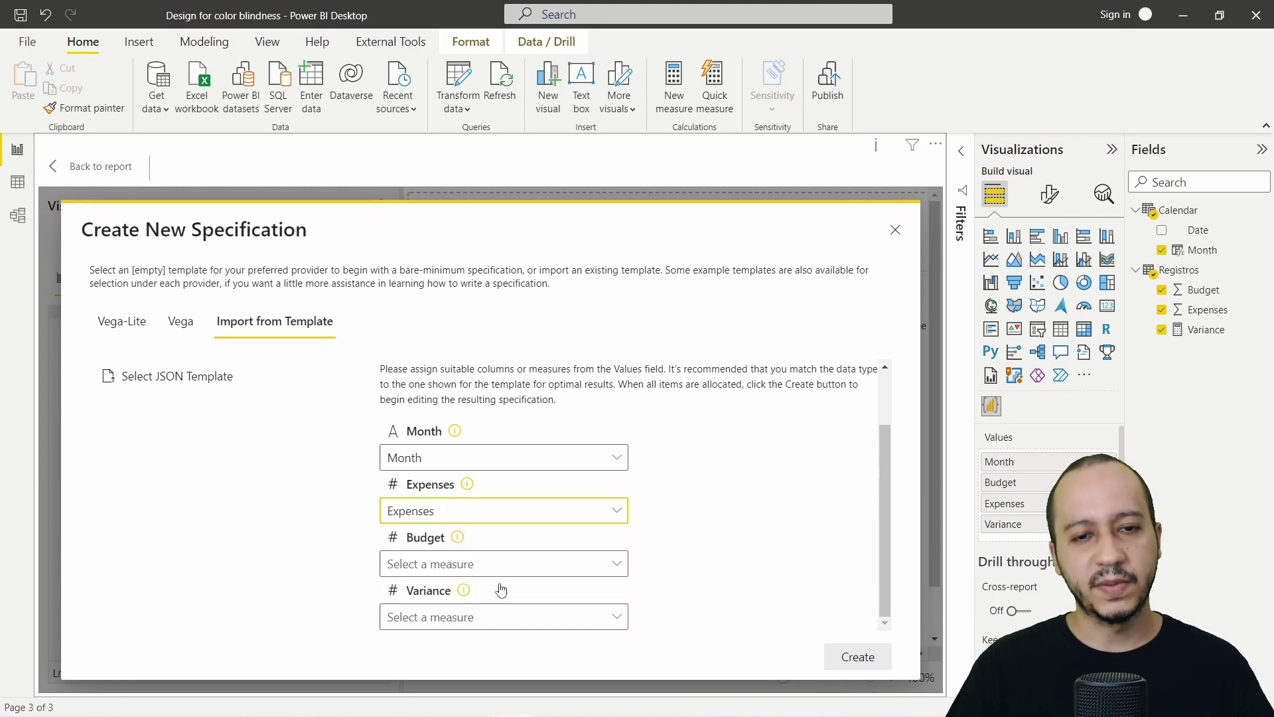
pyautogui.click(495, 564)
pyautogui.click(498, 477)
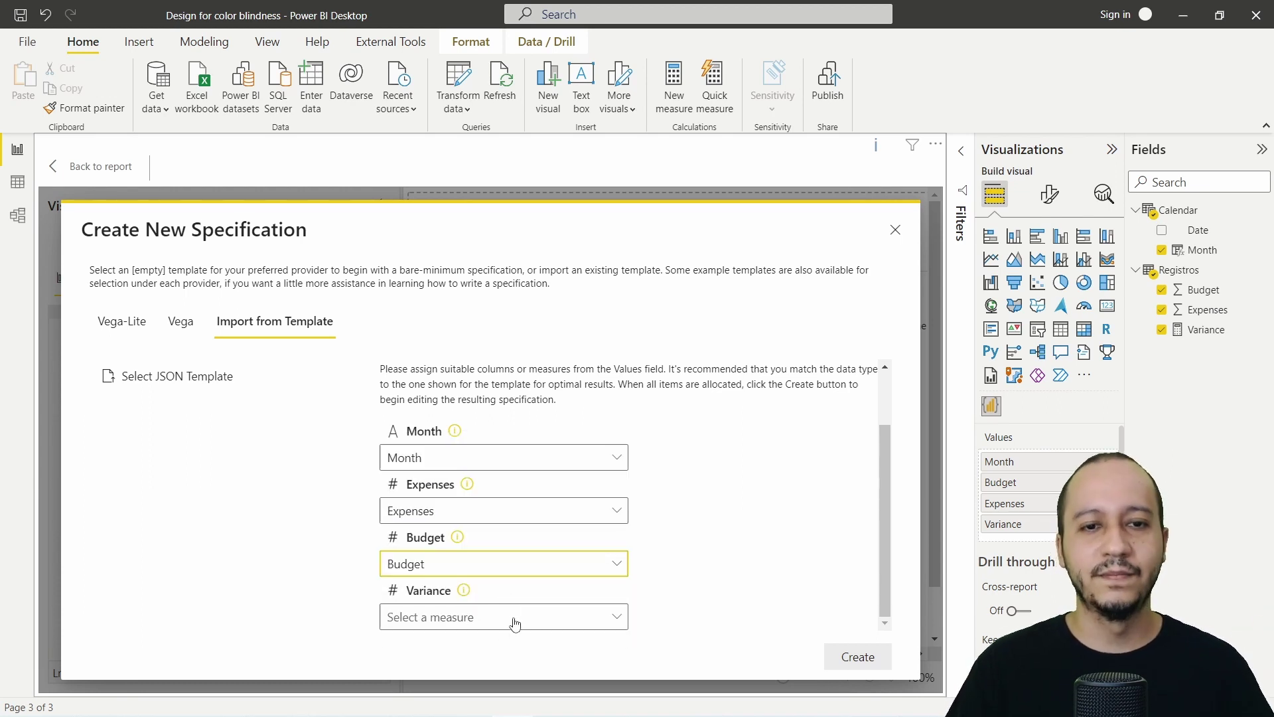
pyautogui.click(516, 616)
pyautogui.click(492, 600)
pyautogui.moveTo(464, 594)
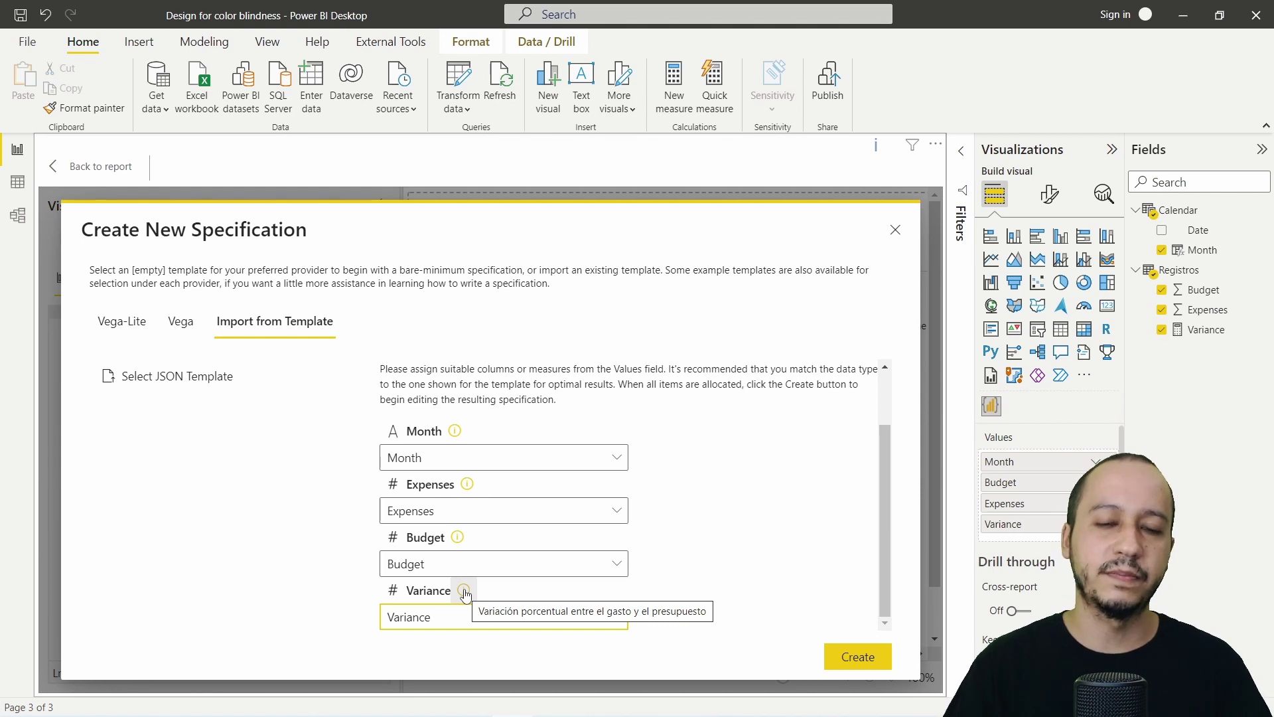
pyautogui.click(853, 658)
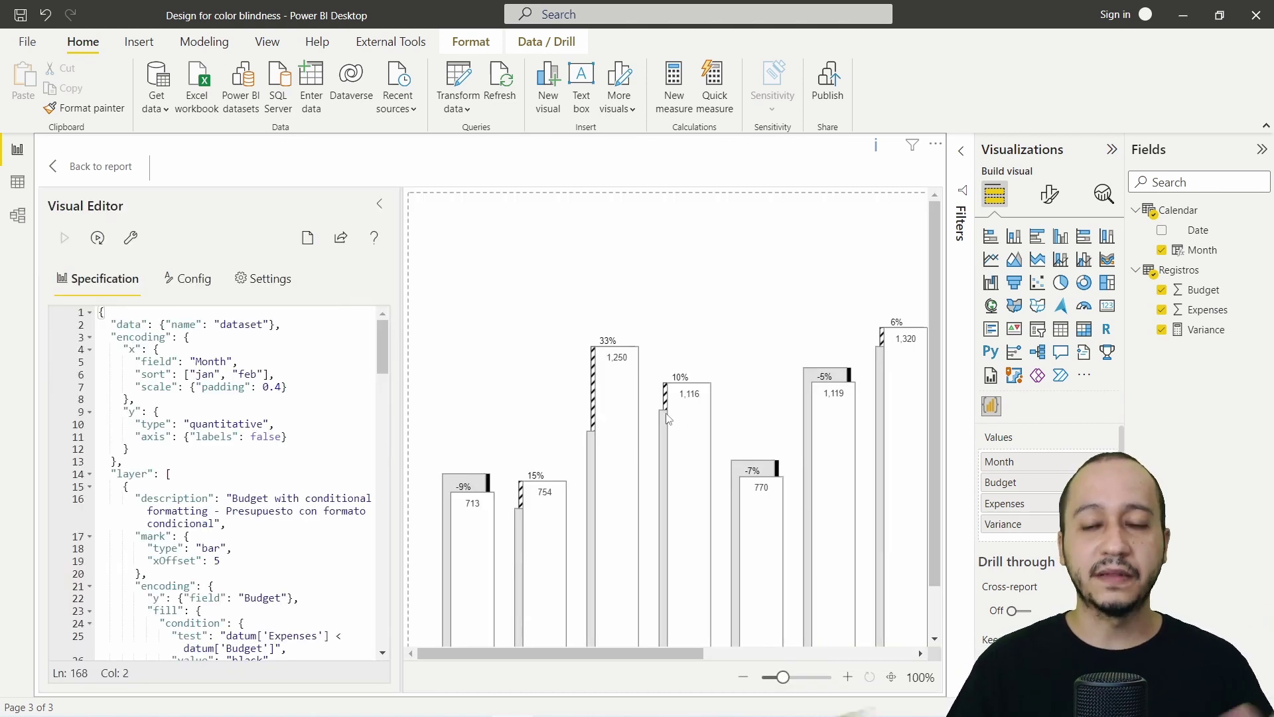
# Fit the chart to the preview area, view the end of its specification and select the July, August and September bars together.
pyautogui.click(892, 677)
pyautogui.scroll(-20, 304, 353)
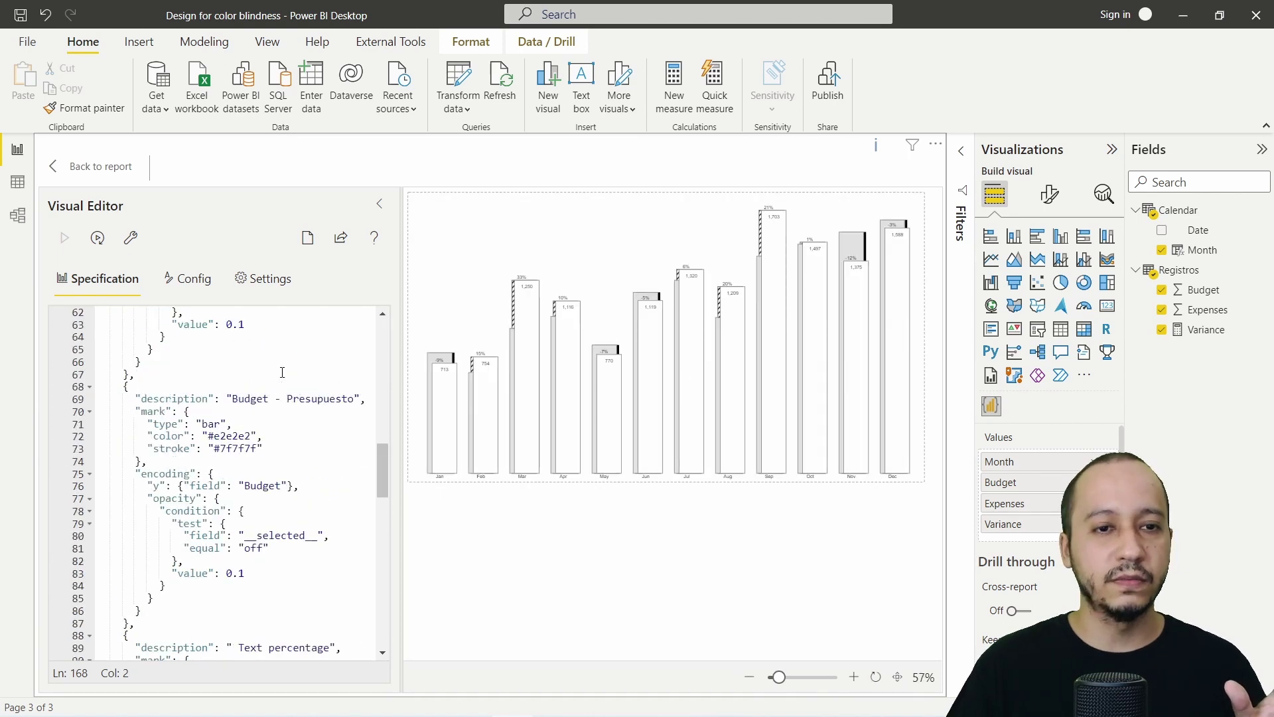
pyautogui.click(690, 369)
pyautogui.keyDown('ctrl'); pyautogui.click(729, 347); pyautogui.keyUp('ctrl')
pyautogui.keyDown('ctrl'); pyautogui.click(772, 319); pyautogui.keyUp('ctrl')
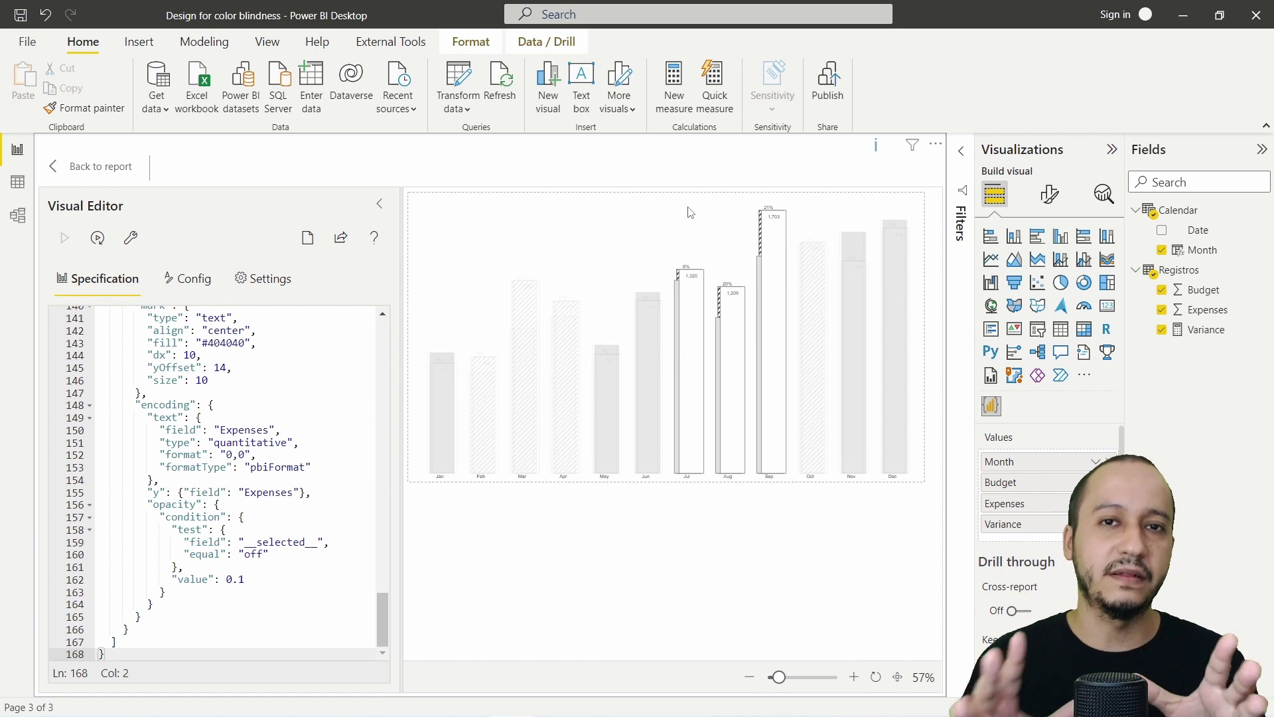
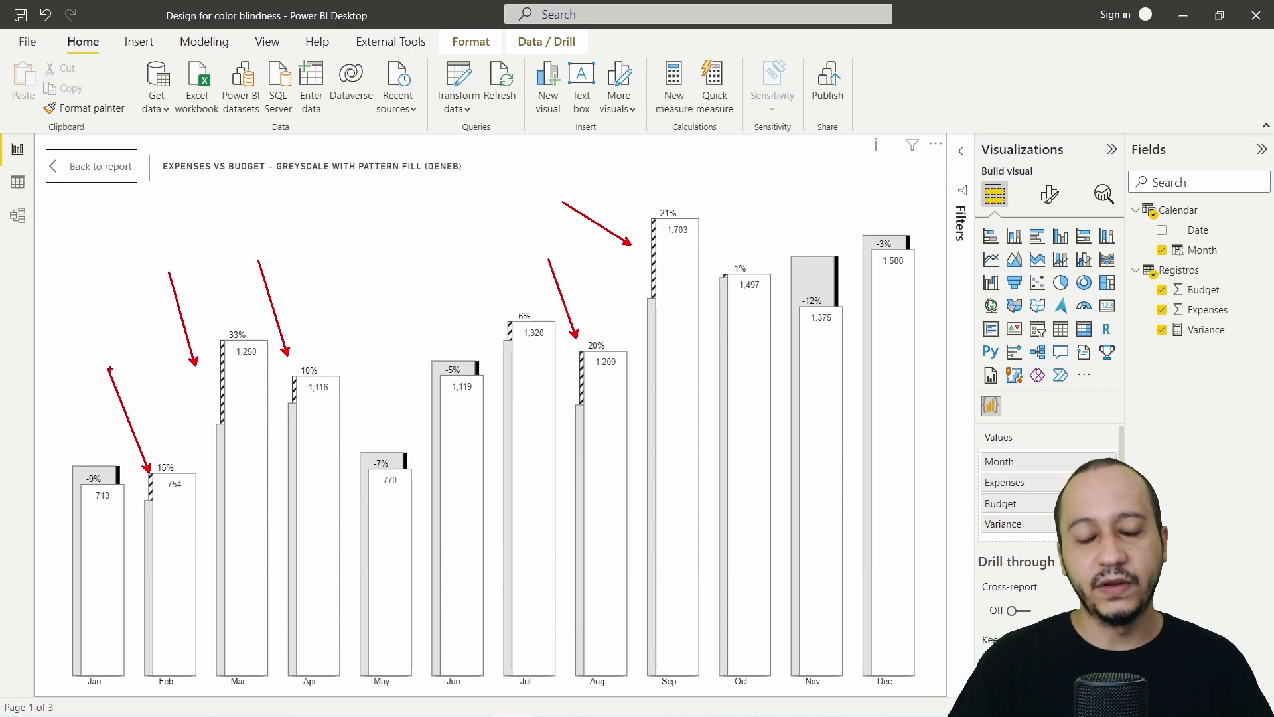
# Draw green arrows toward the January, May, June, November and December variance markers and blue rectangles around the June and May expense bars.
pyautogui.moveTo(110, 450); pyautogui.dragTo(65, 381)
pyautogui.moveTo(400, 439); pyautogui.dragTo(359, 330)
pyautogui.moveTo(479, 343); pyautogui.dragTo(423, 247)
pyautogui.moveTo(837, 235); pyautogui.dragTo(782, 176)
pyautogui.moveTo(900, 225); pyautogui.dragTo(862, 170)
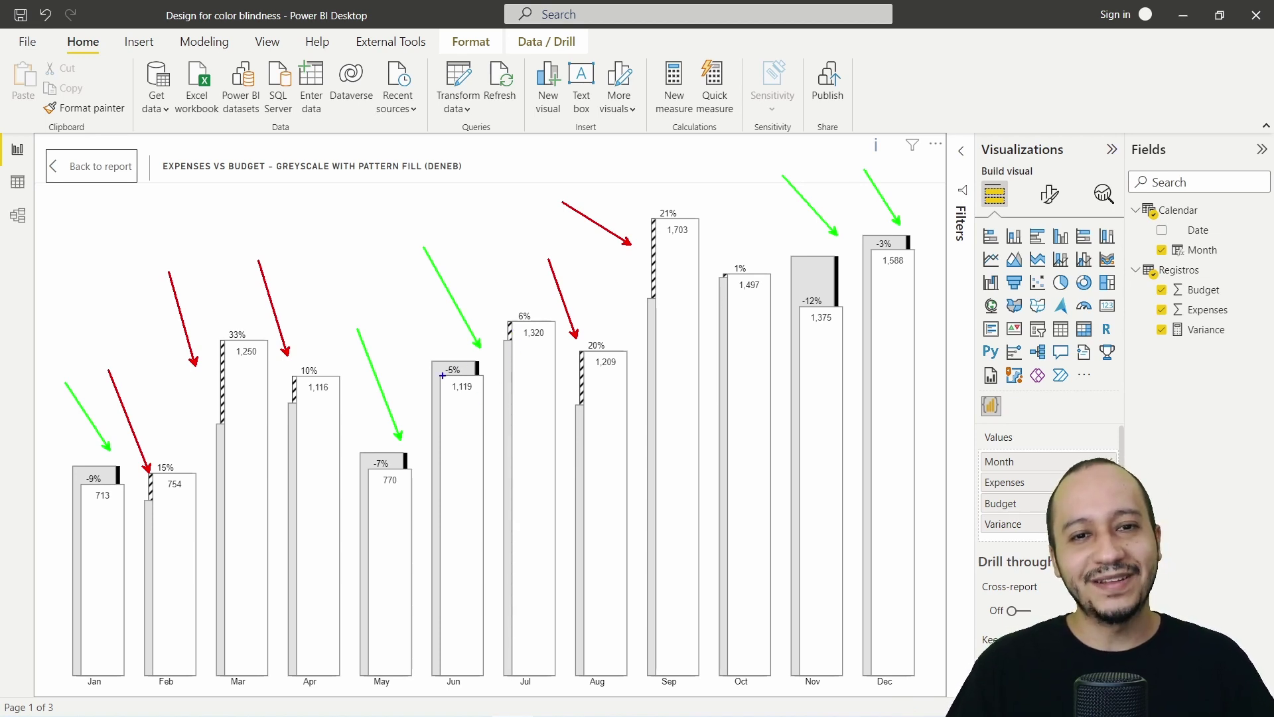
pyautogui.moveTo(441, 375); pyautogui.dragTo(484, 676)
pyautogui.moveTo(370, 469); pyautogui.dragTo(413, 674)
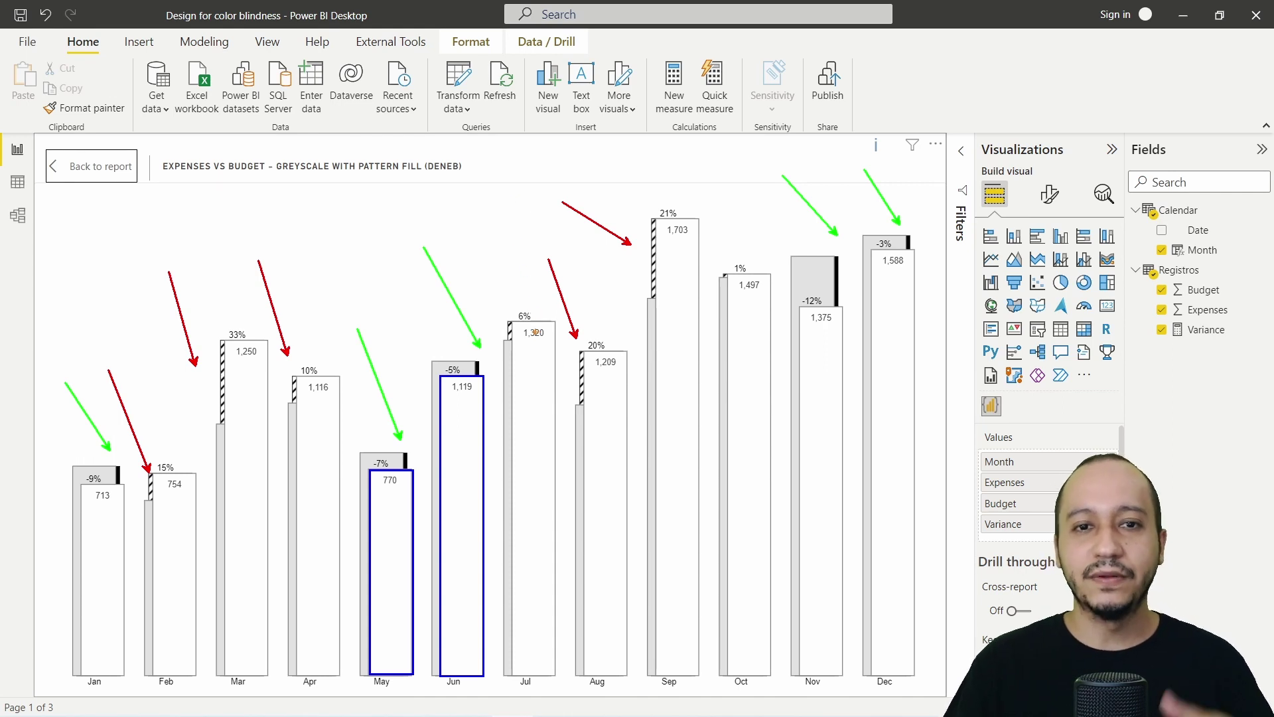
# Draw an orange arrow toward the June variance marker, clear all drawings, return to the full report page and deselect the chart.
pyautogui.moveTo(421, 347); pyautogui.dragTo(386, 290)
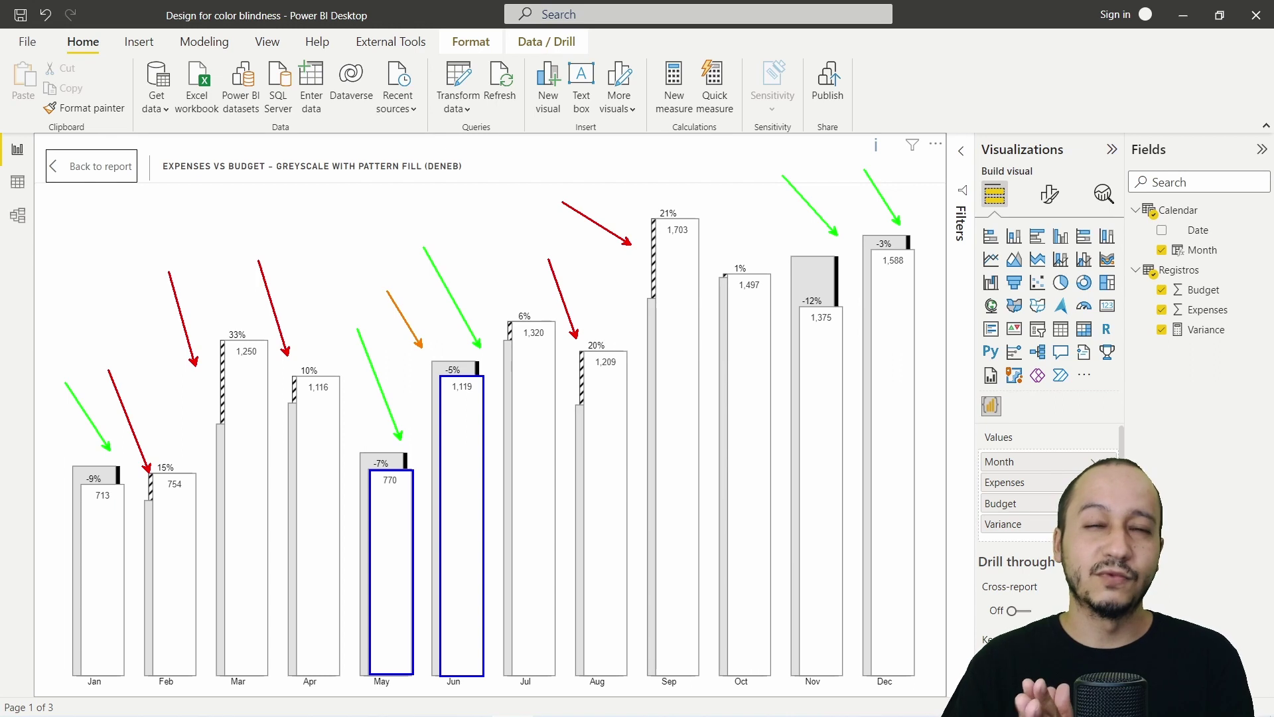
pyautogui.press('Escape')
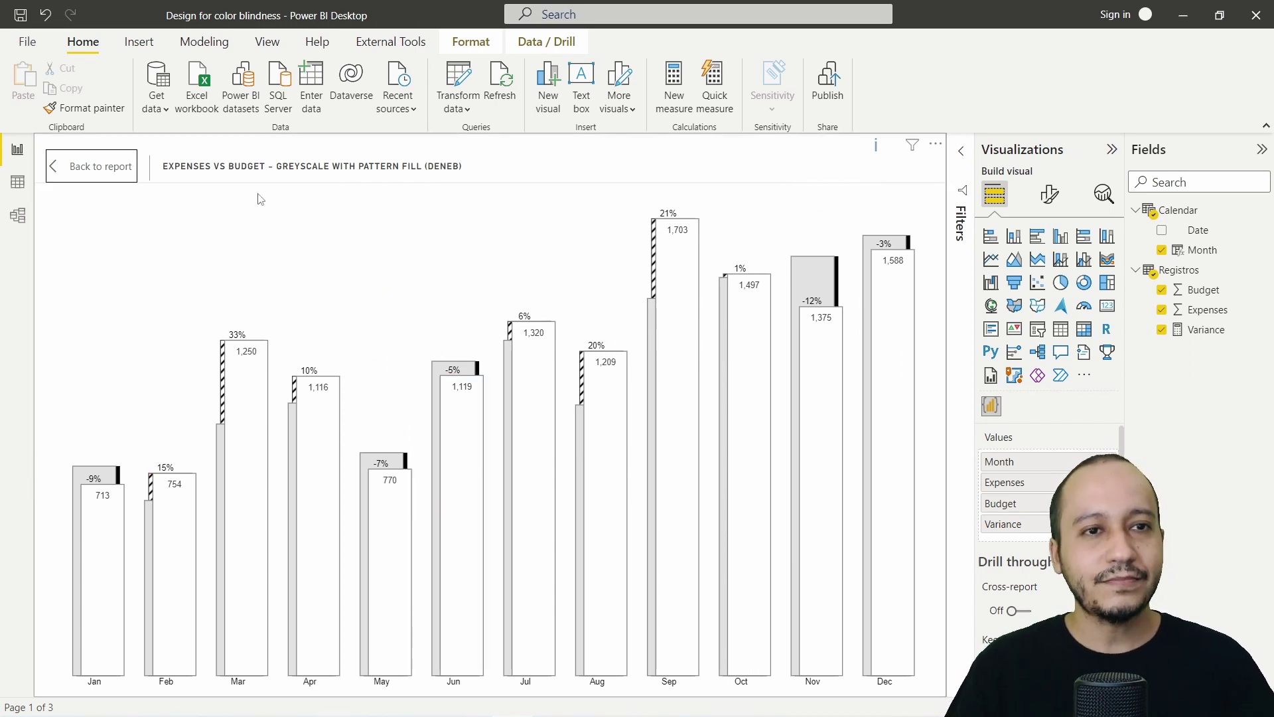
pyautogui.click(109, 166)
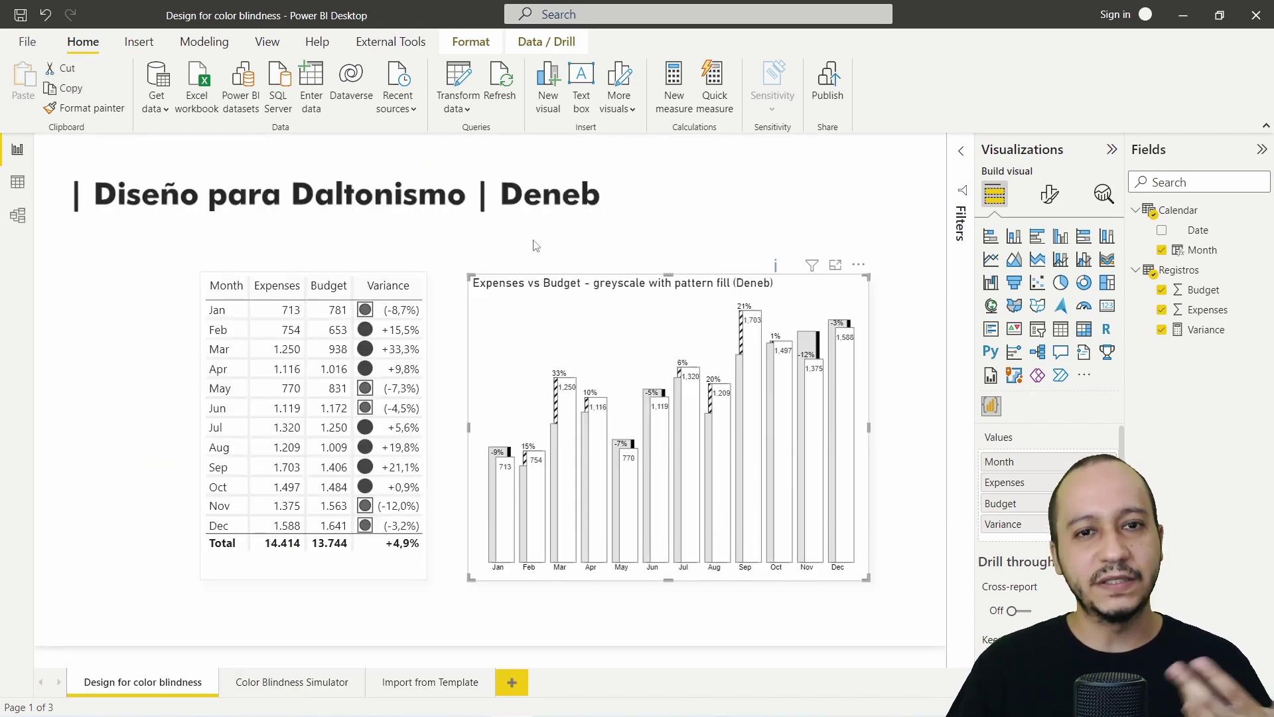
pyautogui.click(678, 221)
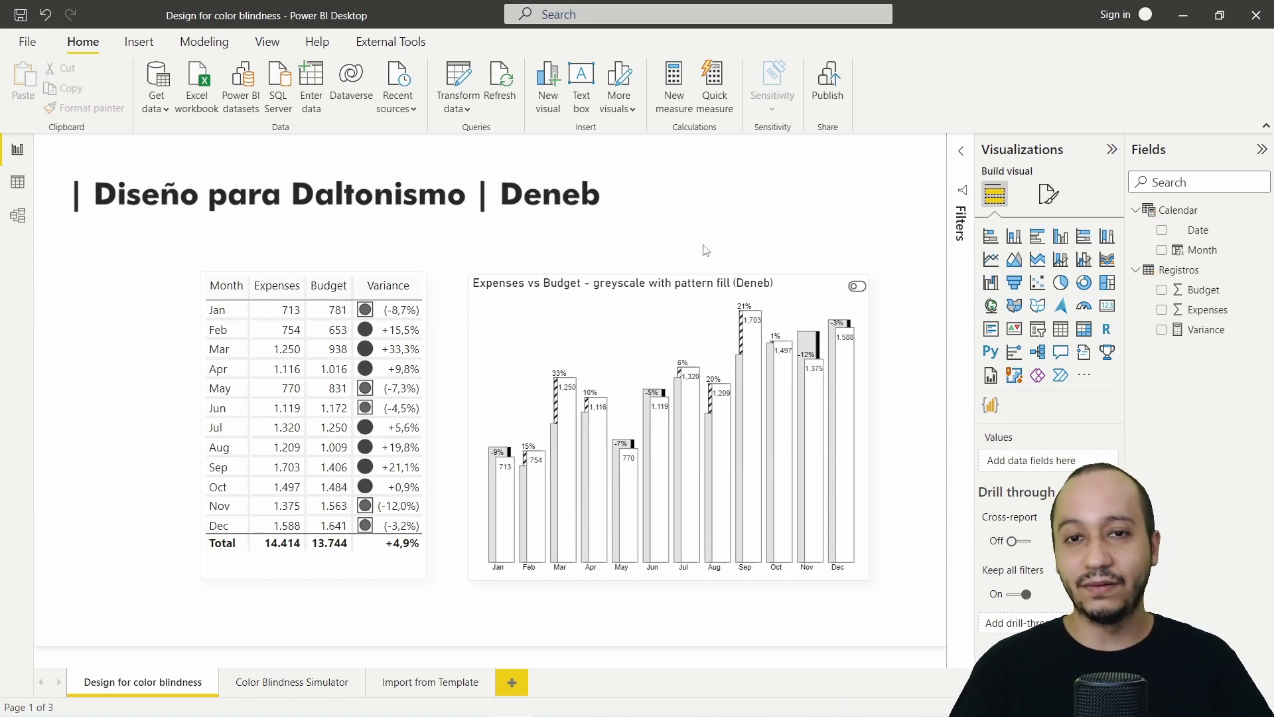
# Switch the report to its red and green color version and back to greyscale, and select the monthly table.
pyautogui.click(857, 286)
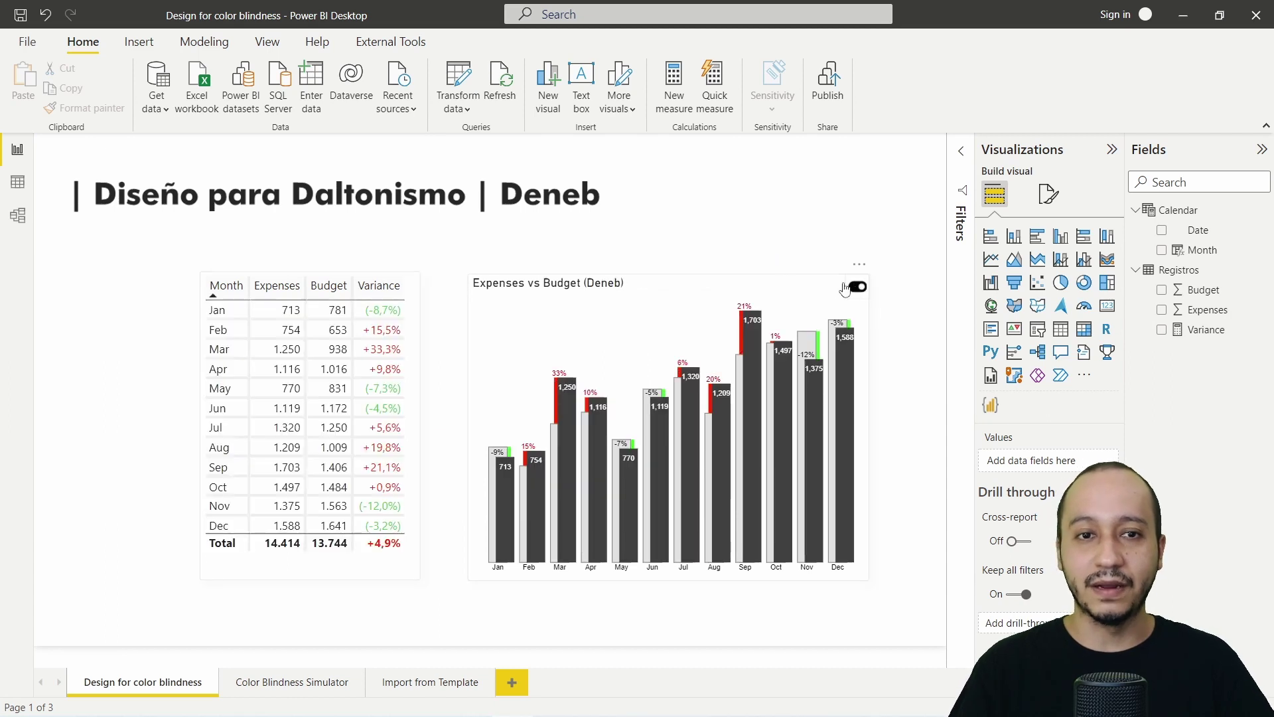
pyautogui.click(856, 286)
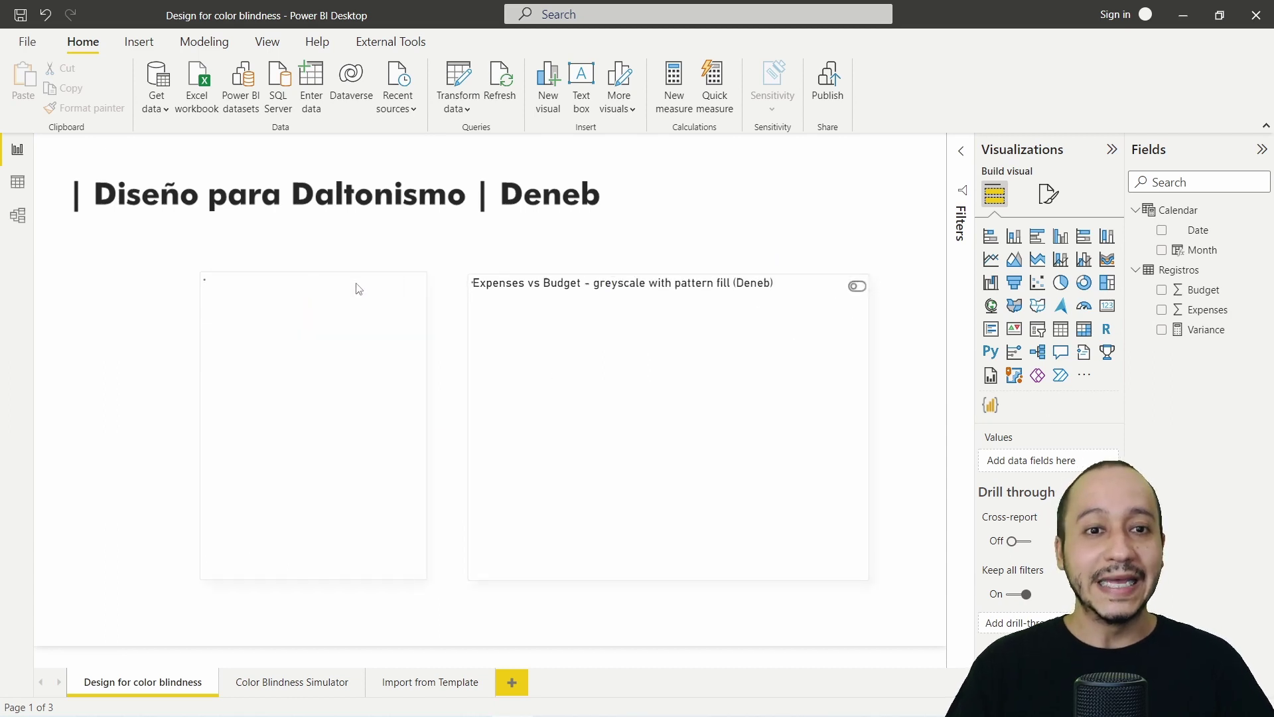
pyautogui.click(425, 297)
# Show the color version of the report and draw orange arrows toward the January and February variance values in the table.
pyautogui.click(856, 286)
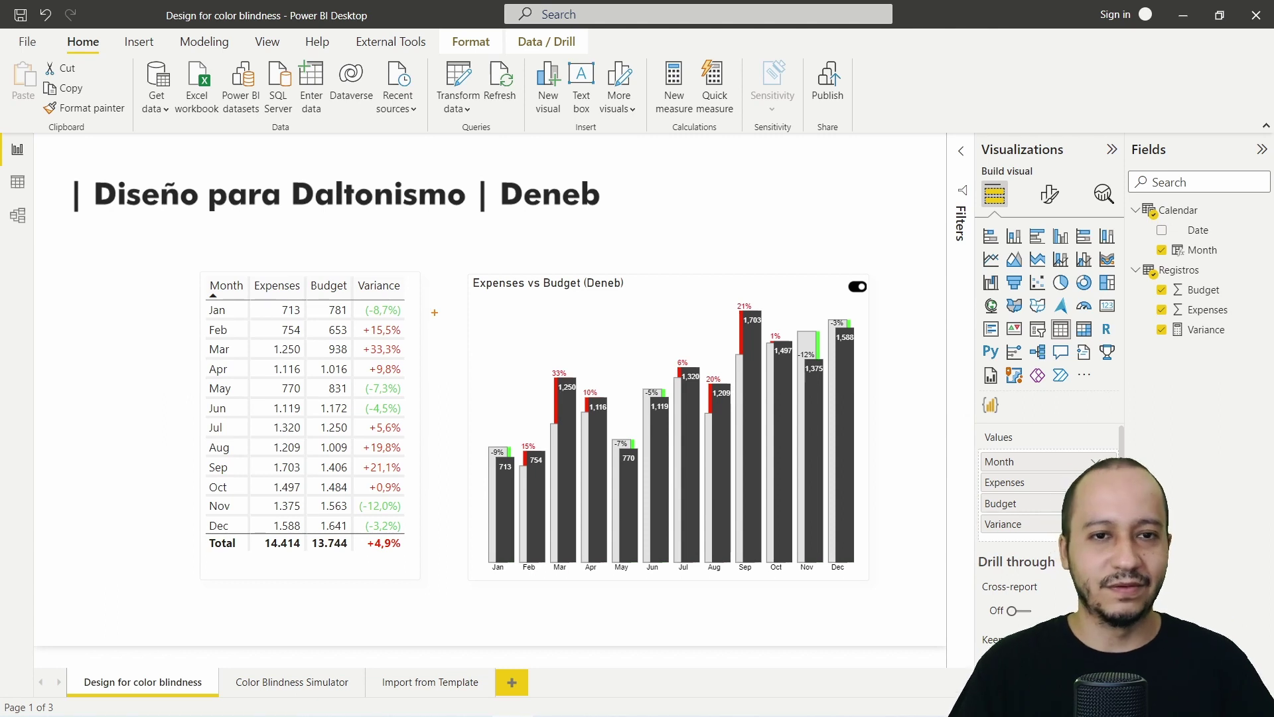
pyautogui.moveTo(411, 306); pyautogui.dragTo(448, 271)
pyautogui.moveTo(414, 327); pyautogui.dragTo(458, 279)
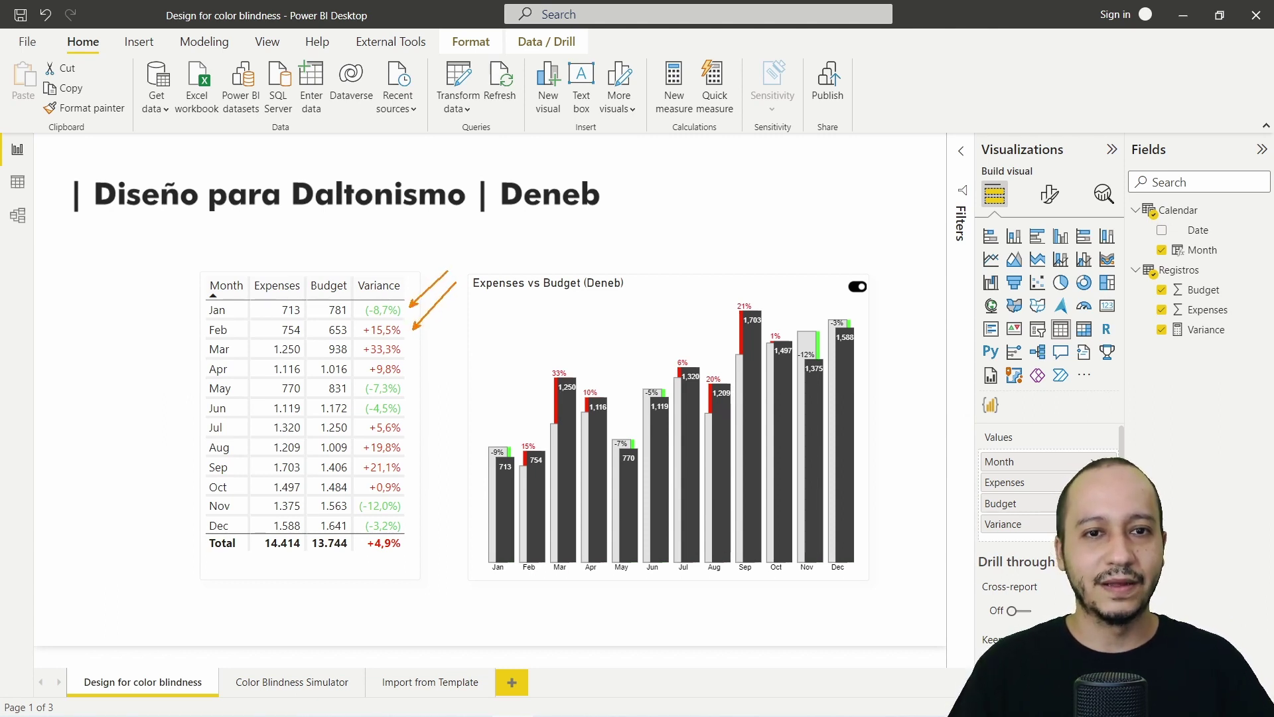
# Switch the report to the greyscale pattern version, deselect the table and bring back the color version for comparison.
pyautogui.click(860, 290)
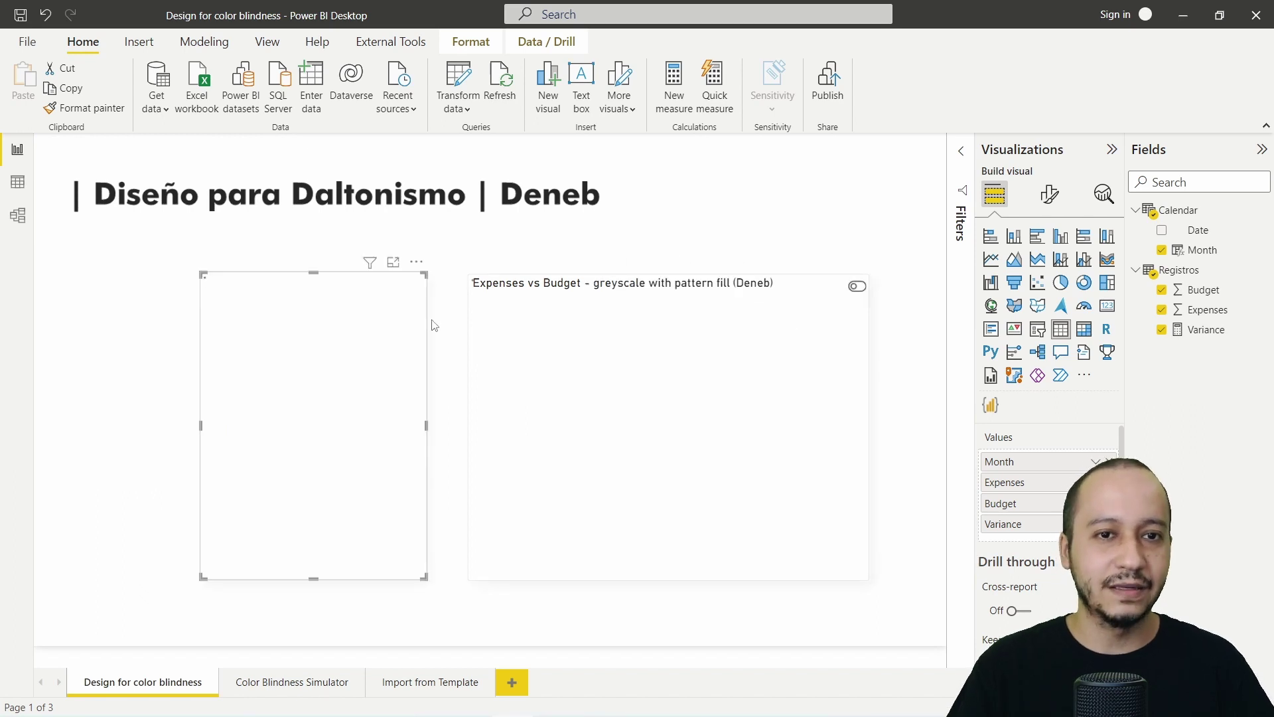
pyautogui.click(434, 325)
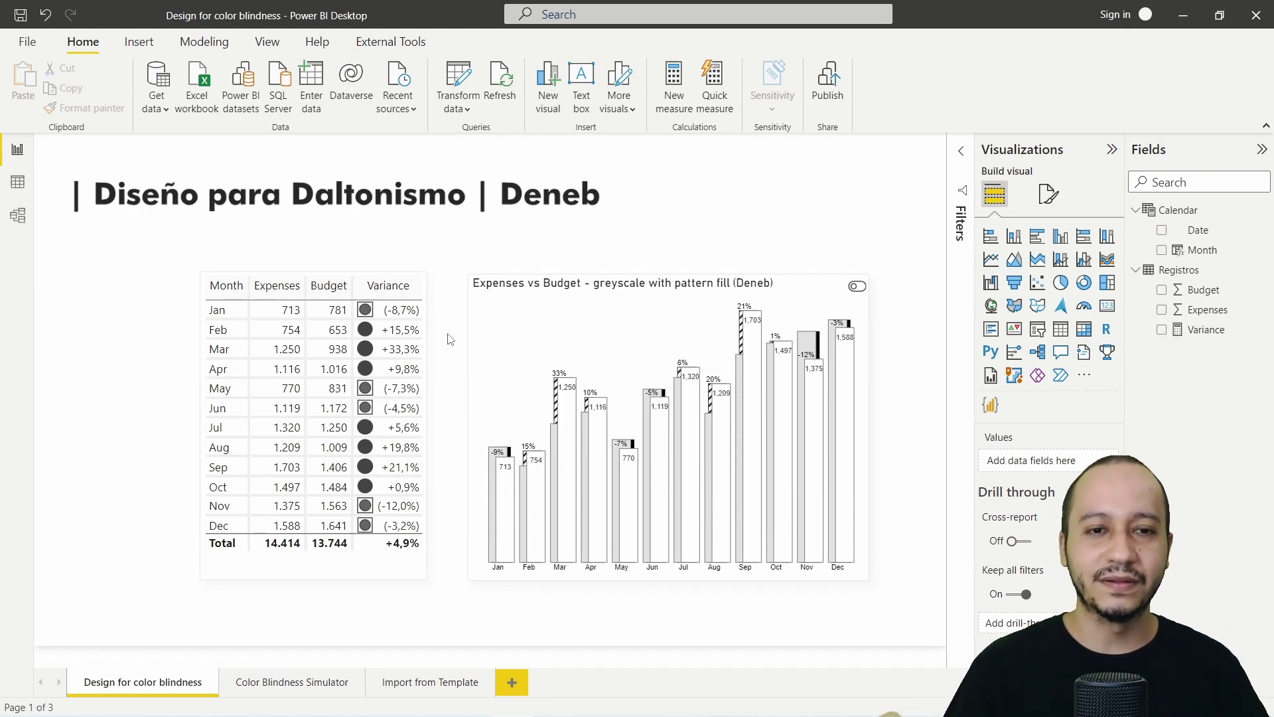
pyautogui.click(857, 286)
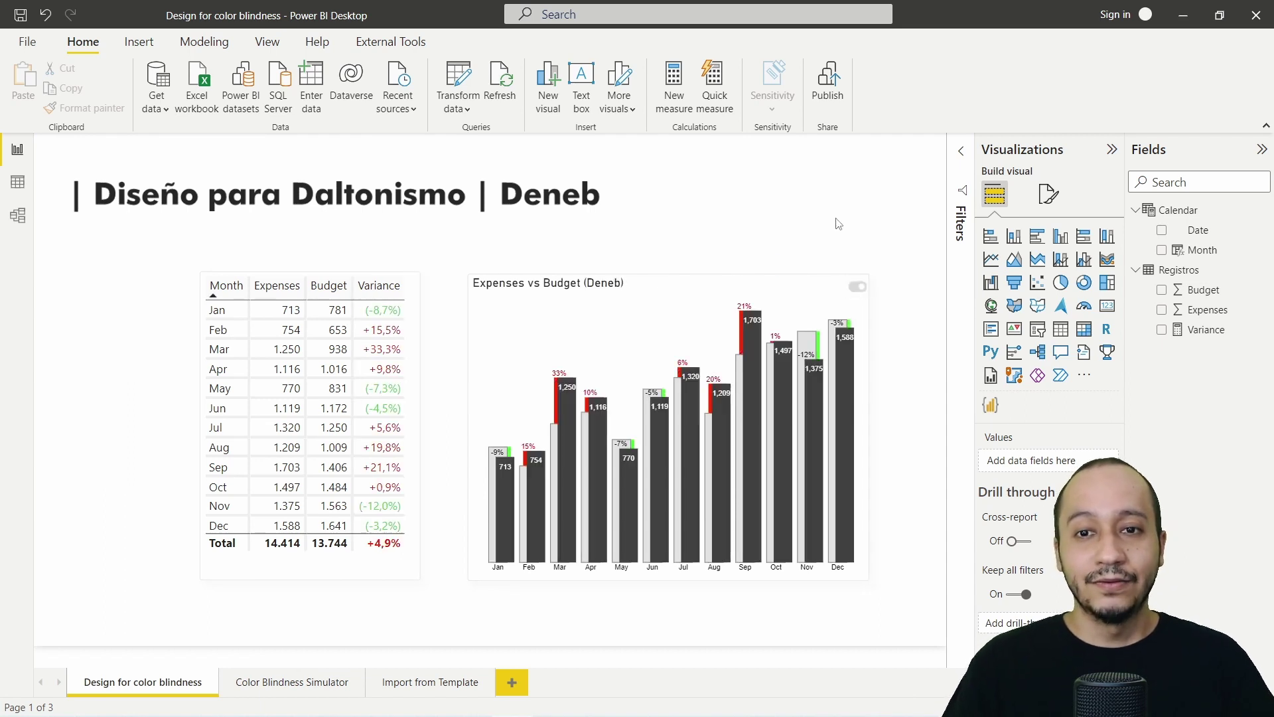